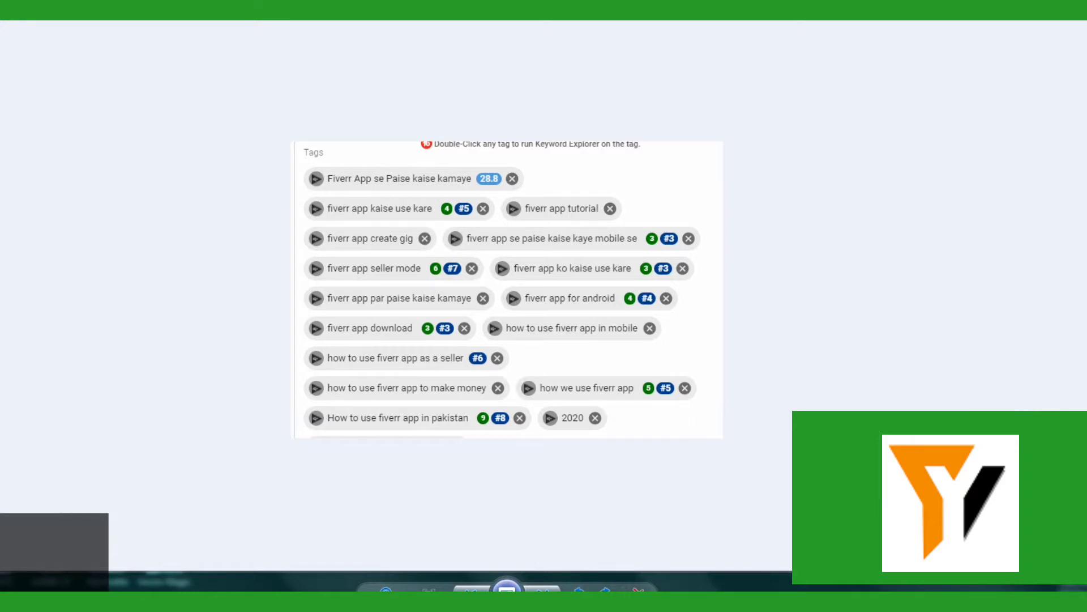
- Search YouTube for "how to create gig on fiverr for background removal"
mouse_move(160, 584)
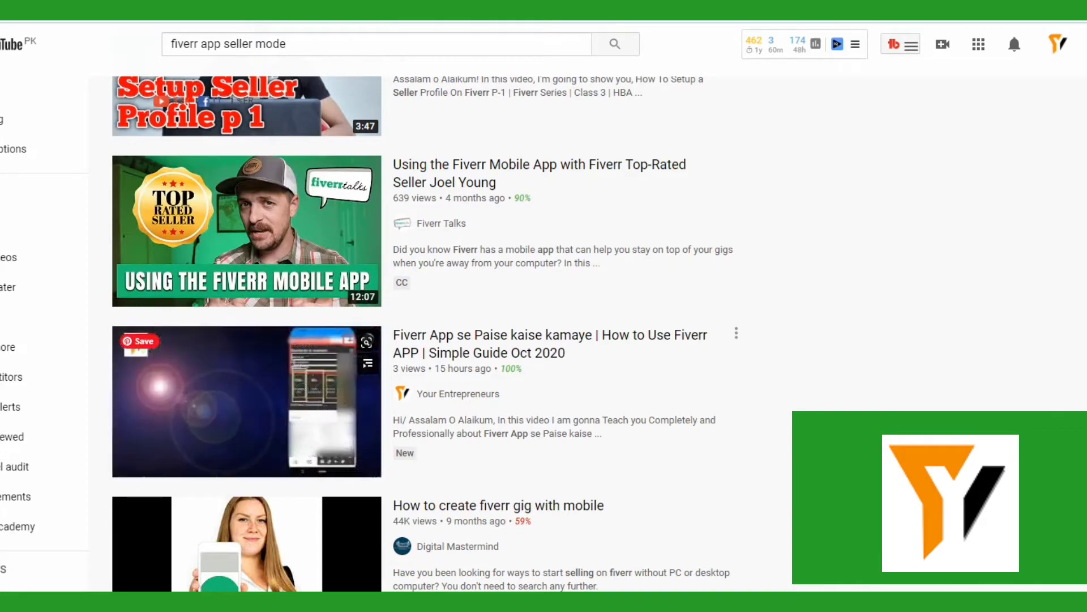
key("ctrl+Tab")
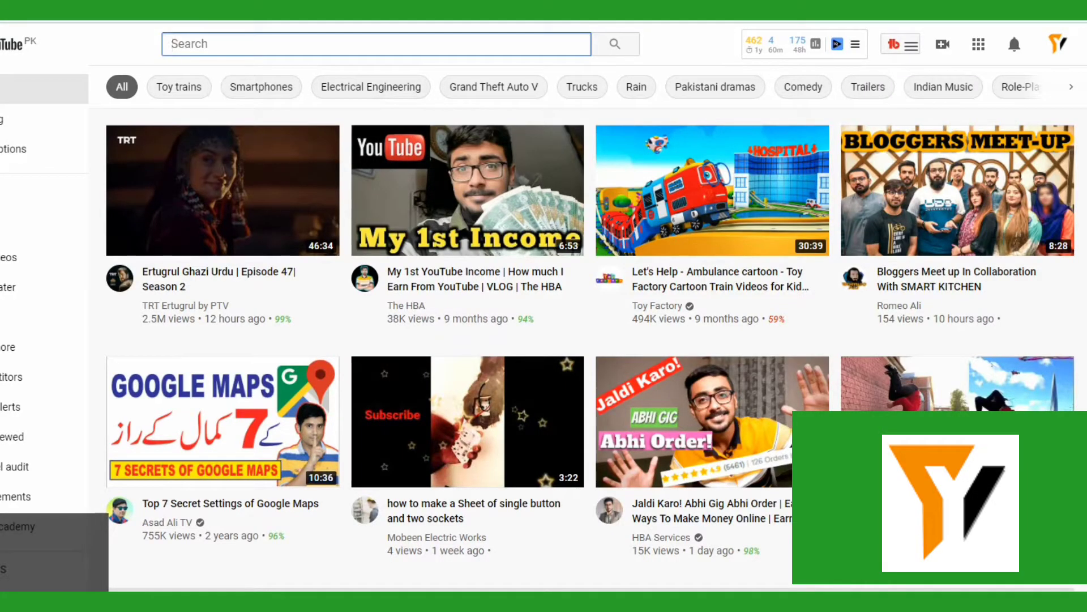
left_click(376, 44)
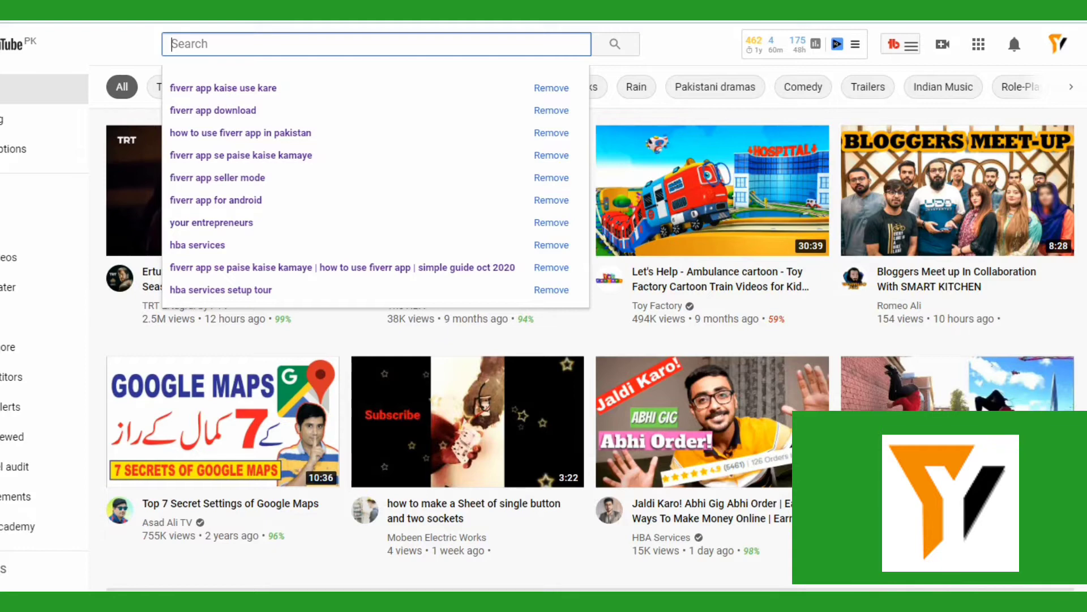
type("how to")
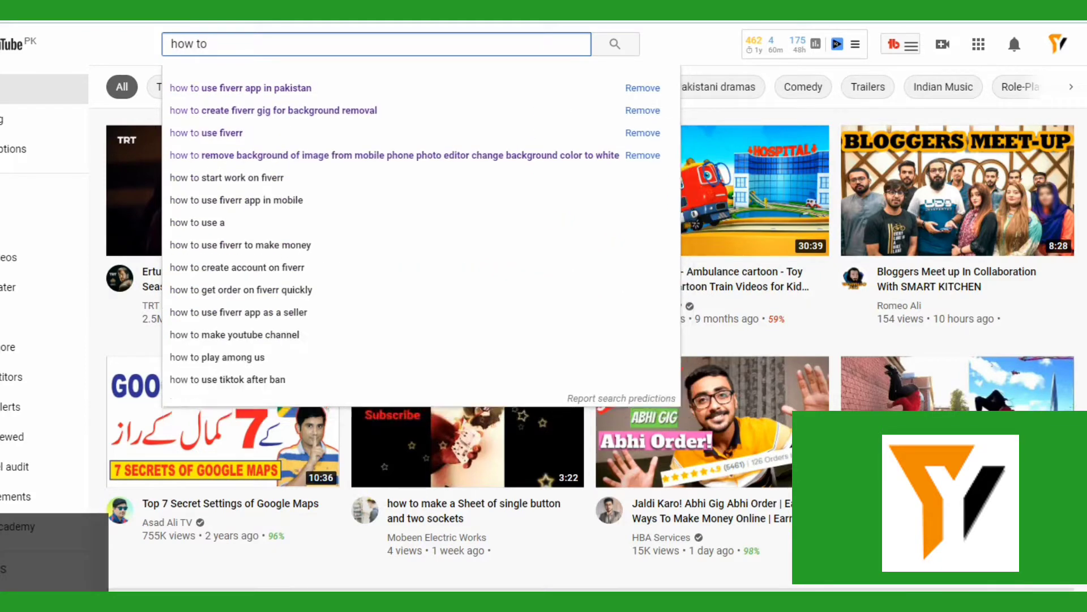
type(" create g")
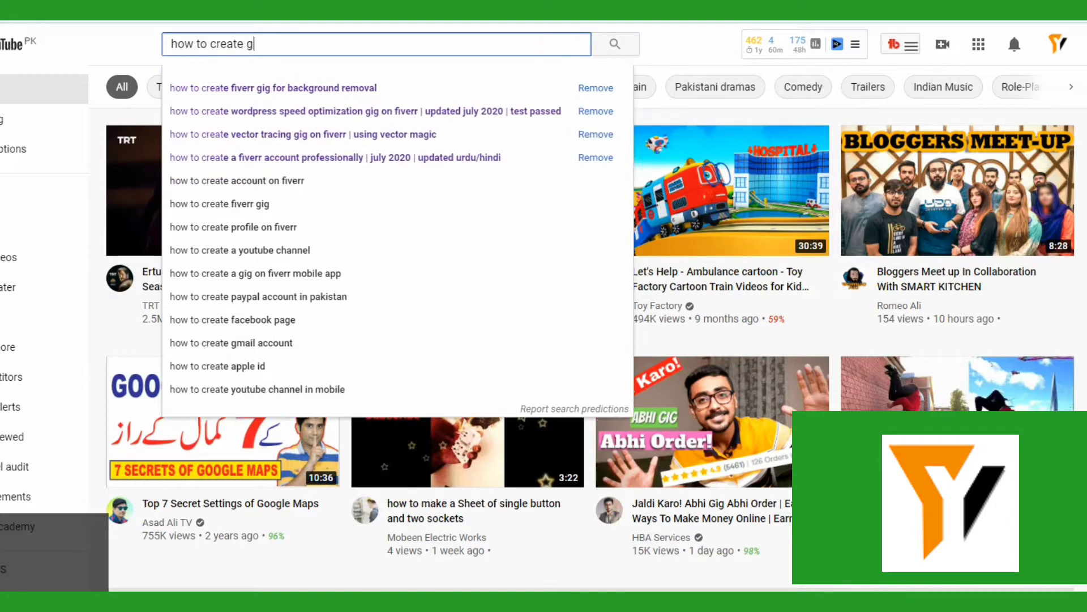
type("ig for backgrou")
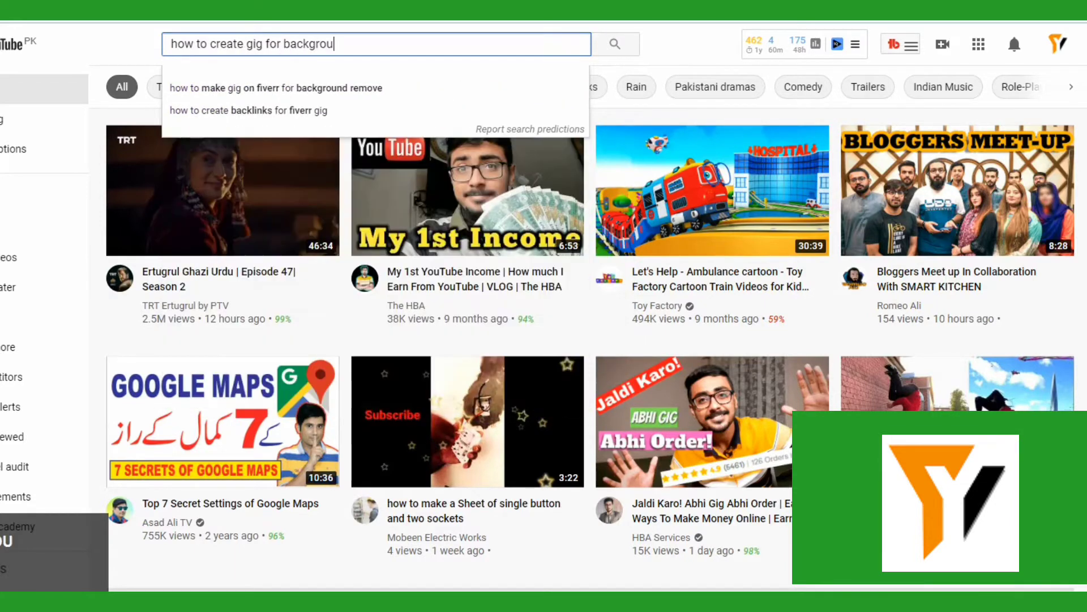
key("BackSpace")
key("BackSpace")
key("BackSpace")
key("BackSpace")
key("BackSpace")
key("BackSpace")
key("BackSpace")
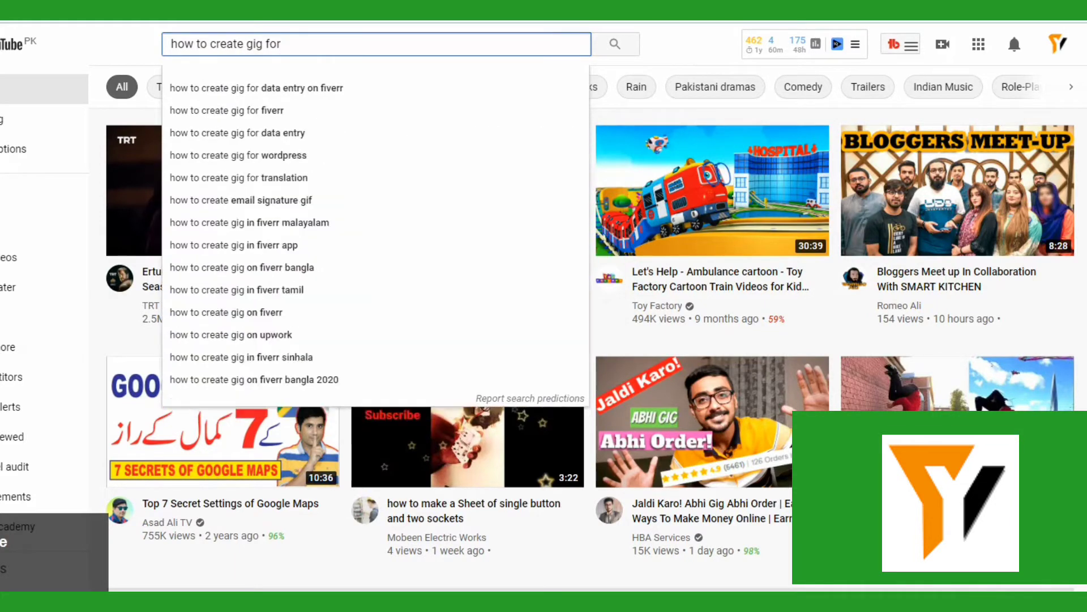
key("BackSpace")
key("BackSpace")
key("BackSpace")
key("BackSpace")
type("on fi")
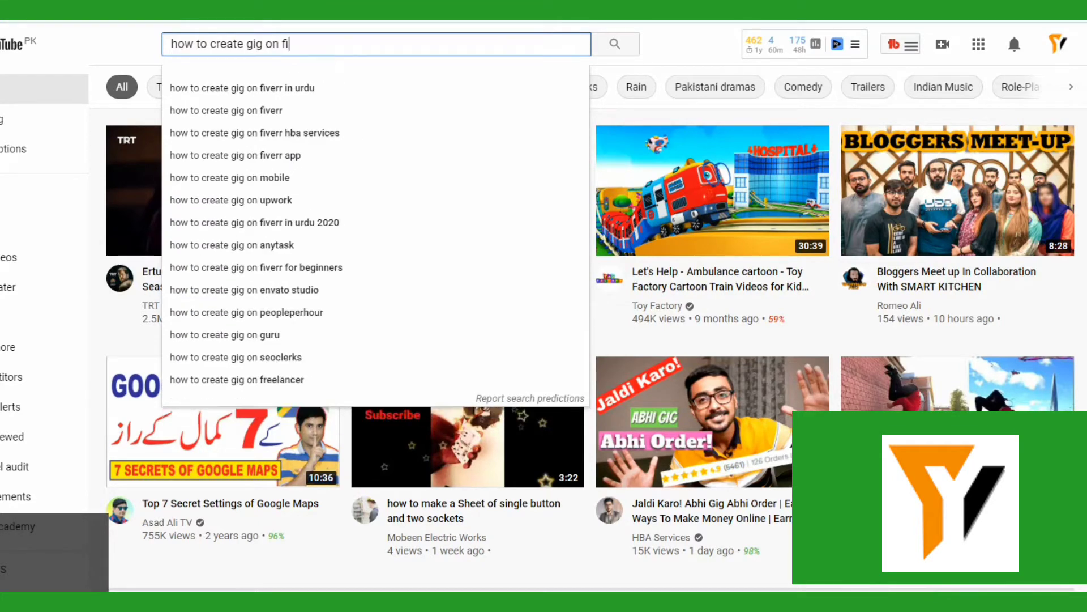
type("verr for bac")
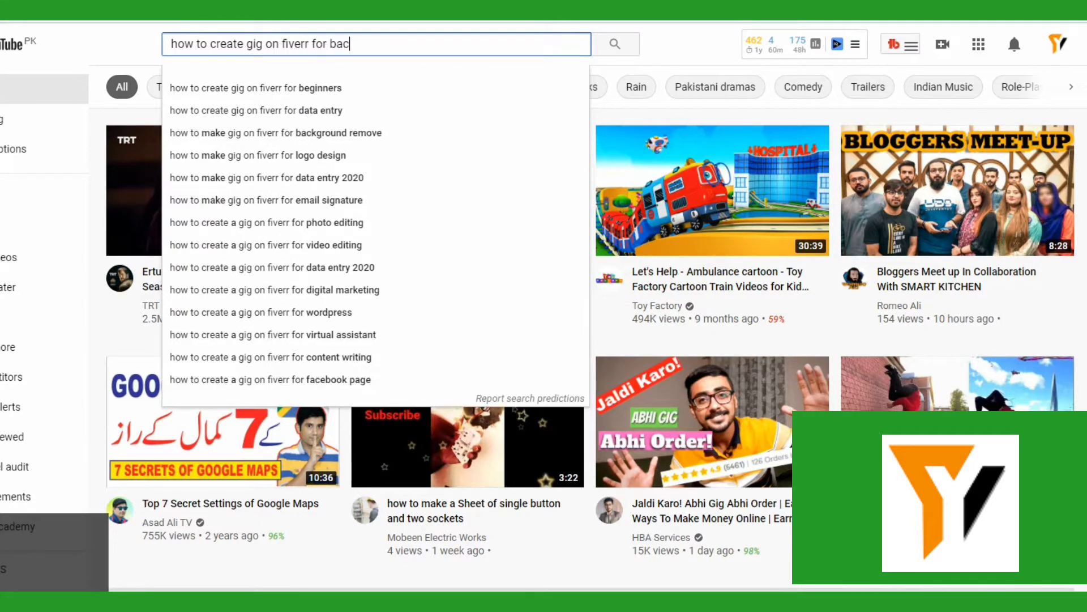
type("kground remova")
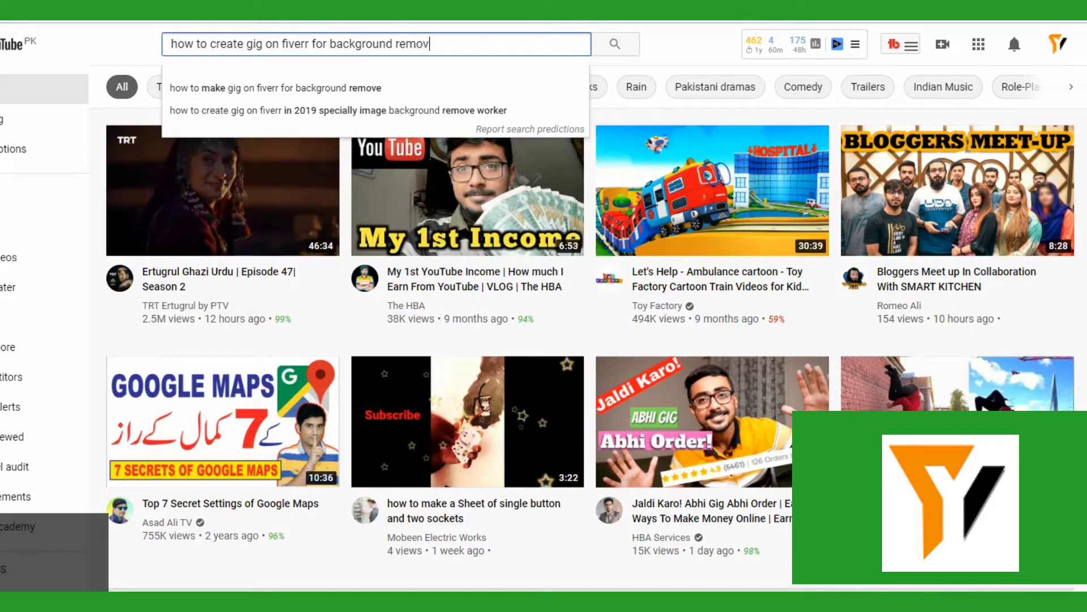
type("l")
key("Return")
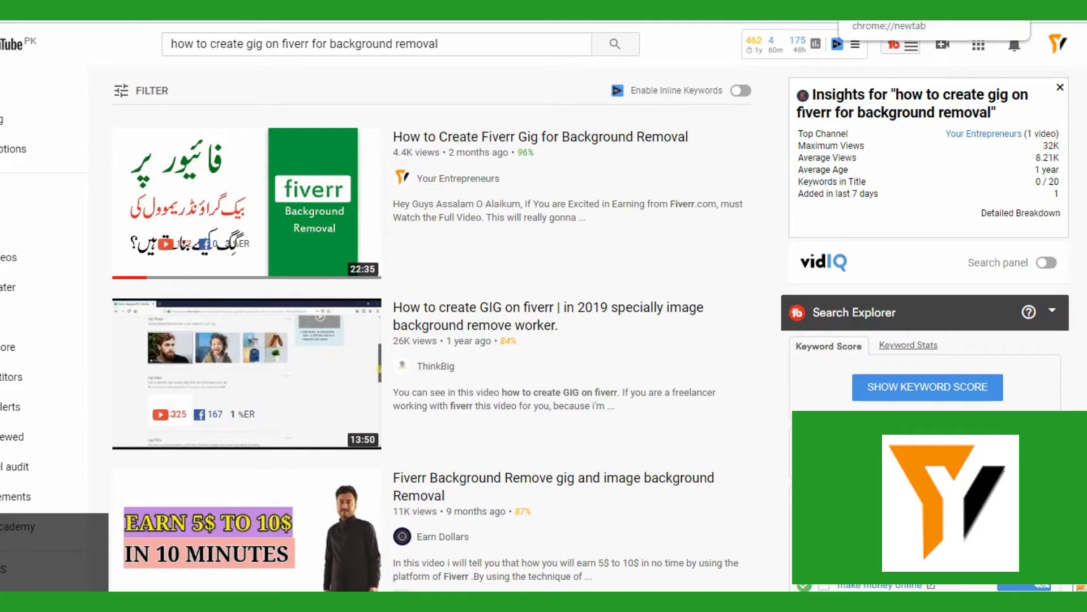
- Search Google for "how to create gig on fiverr for background removal" and browse through the video results
triple_click(363, 44)
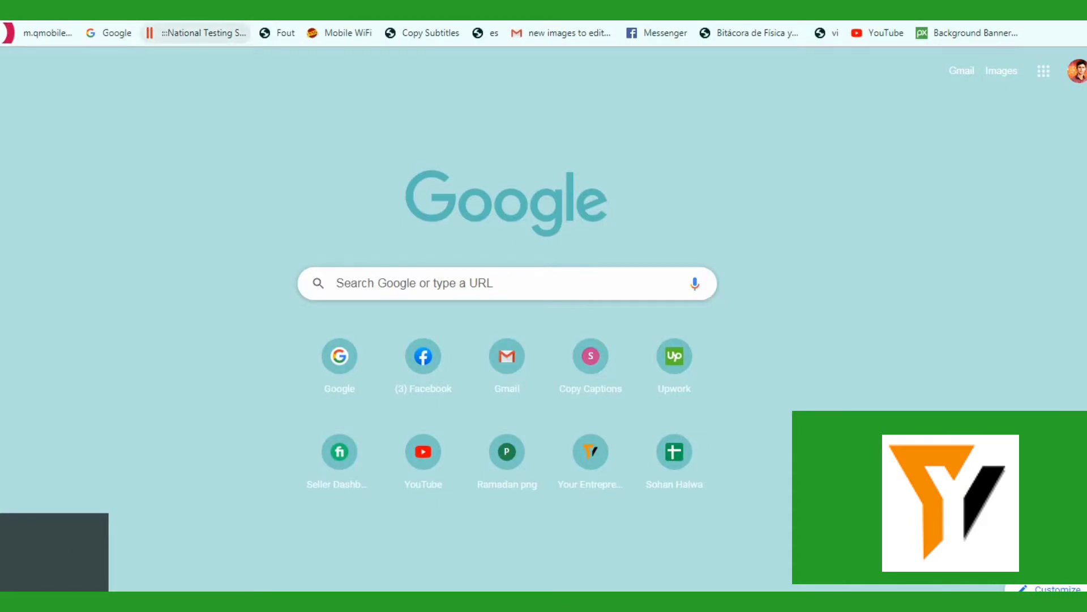
type("how to create gig on fiverr for background removal")
key("Return")
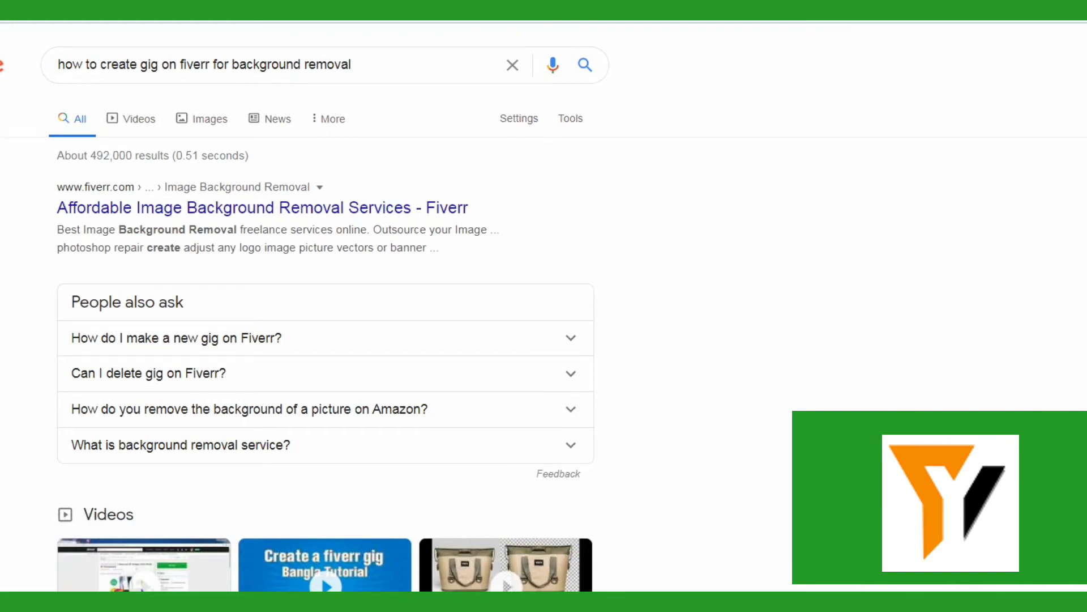
scroll(325, 308, "down", 5)
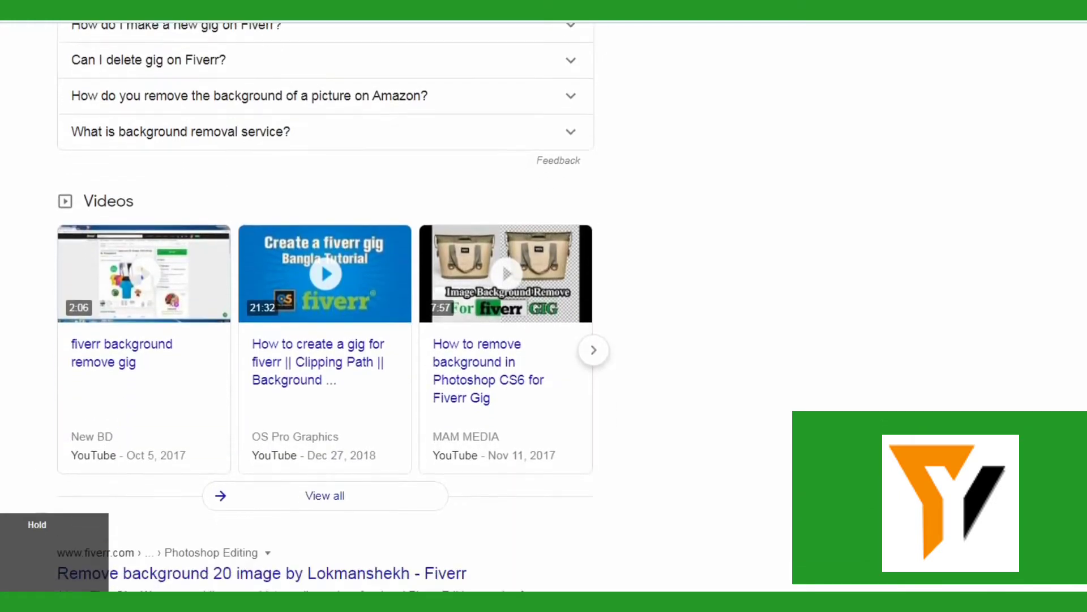
scroll(326, 308, "down", 1)
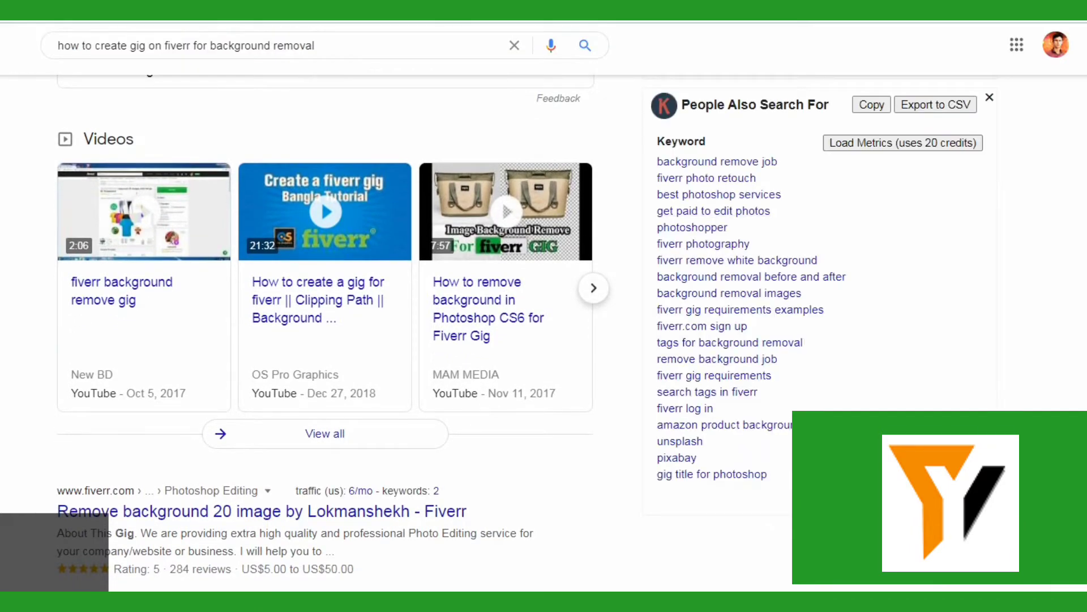
left_click(594, 288)
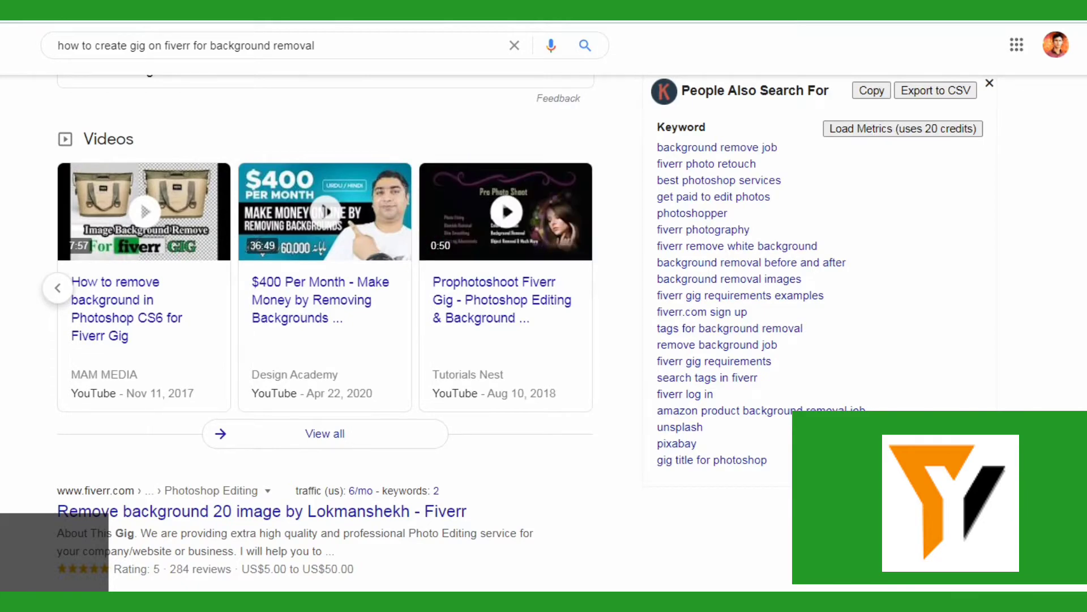
scroll(325, 334, "up", 7)
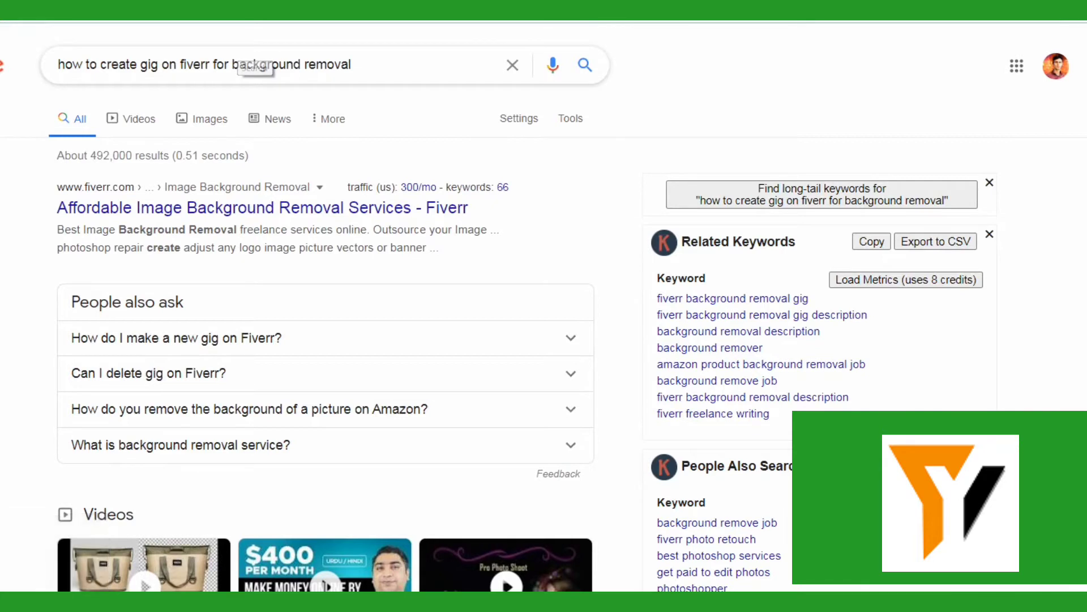
- Shorten the Google query to "how to create gig for background removal", run it and browse further video results
left_click(351, 64)
left_click_drag(229, 64, 169, 65)
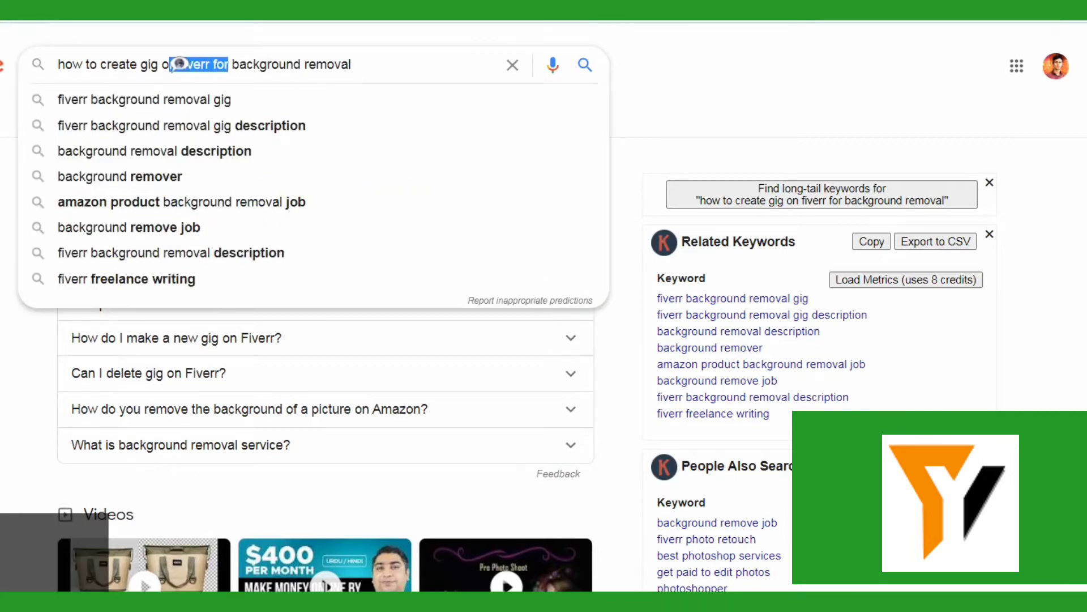
key("BackSpace")
key("BackSpace")
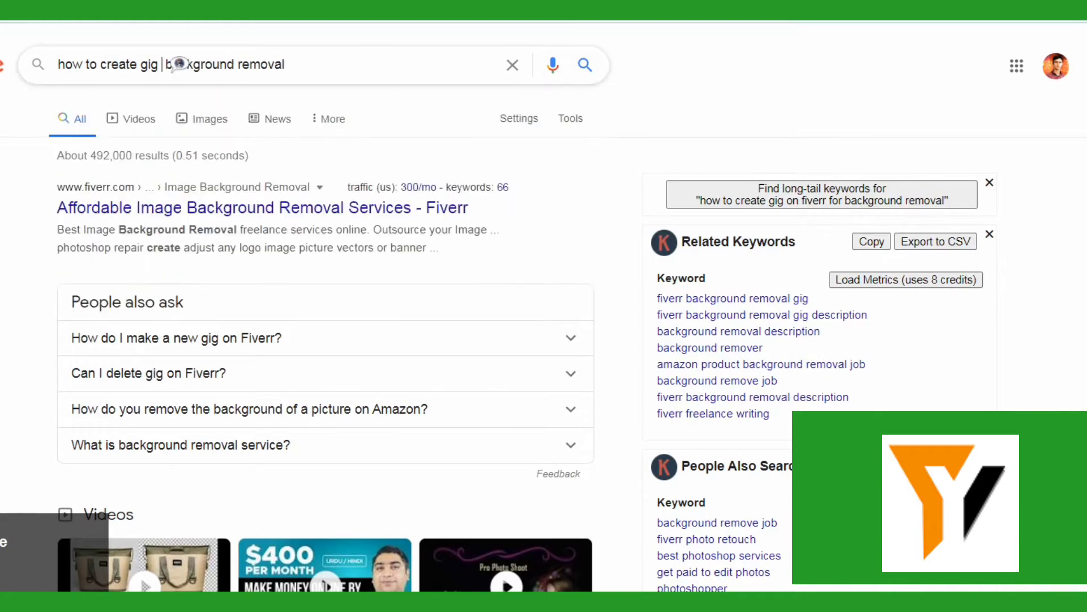
type("for")
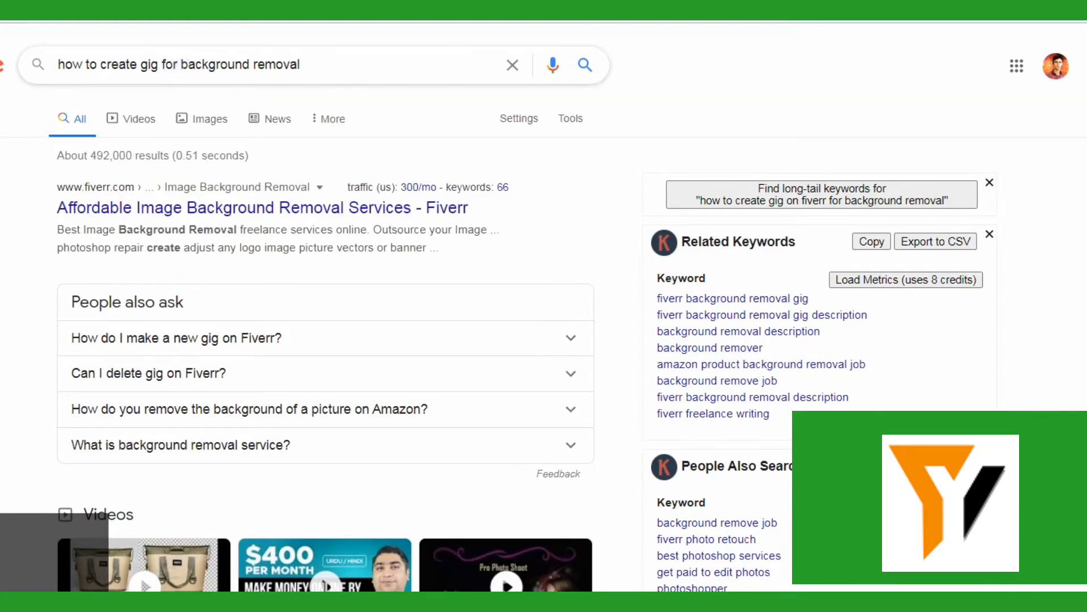
key("Return")
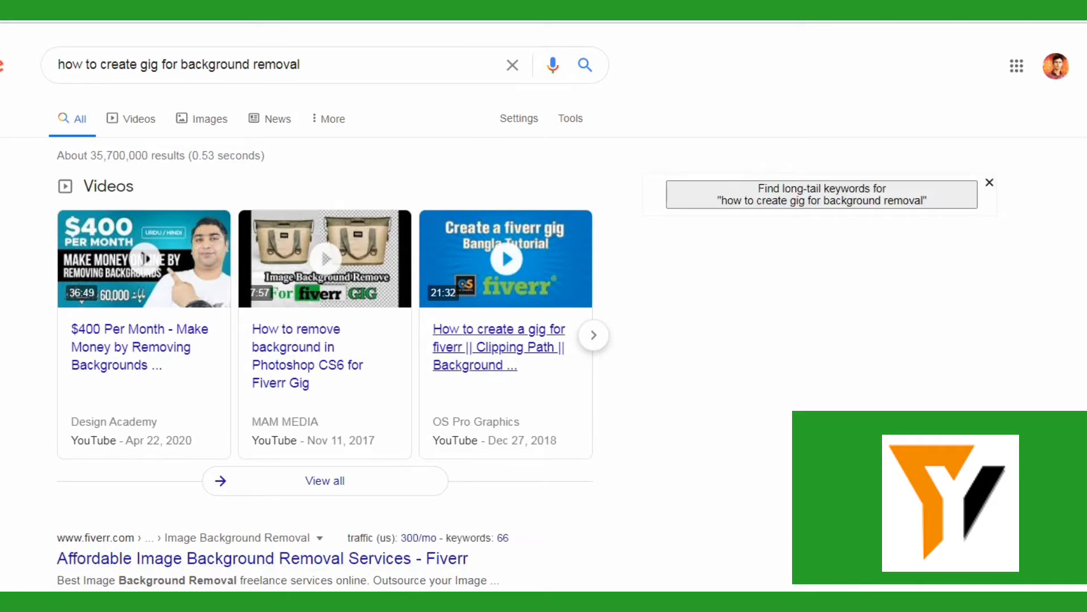
left_click(594, 334)
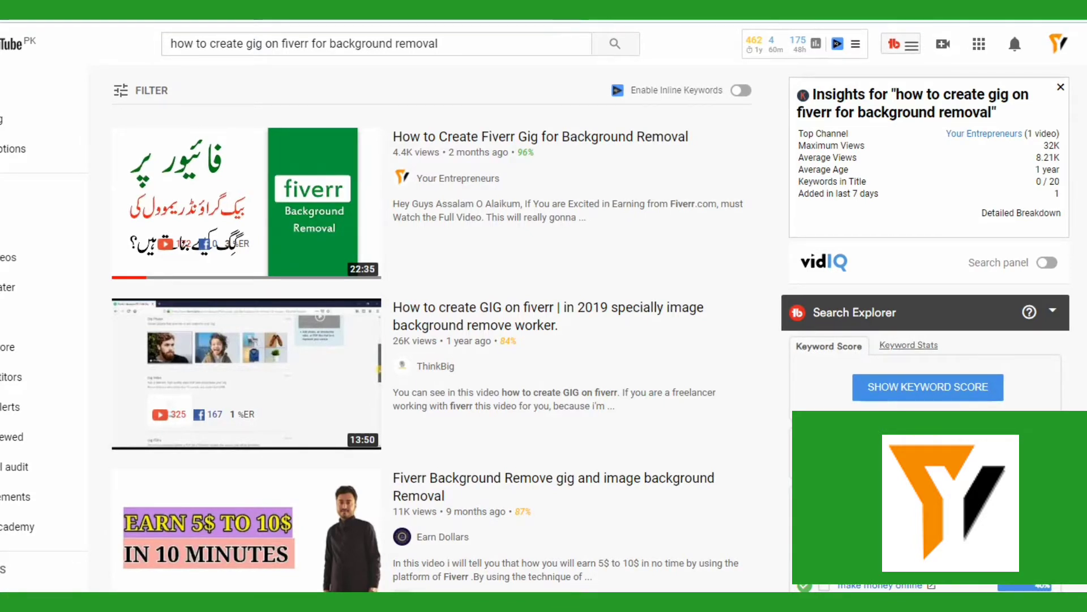
mouse_move(32, 604)
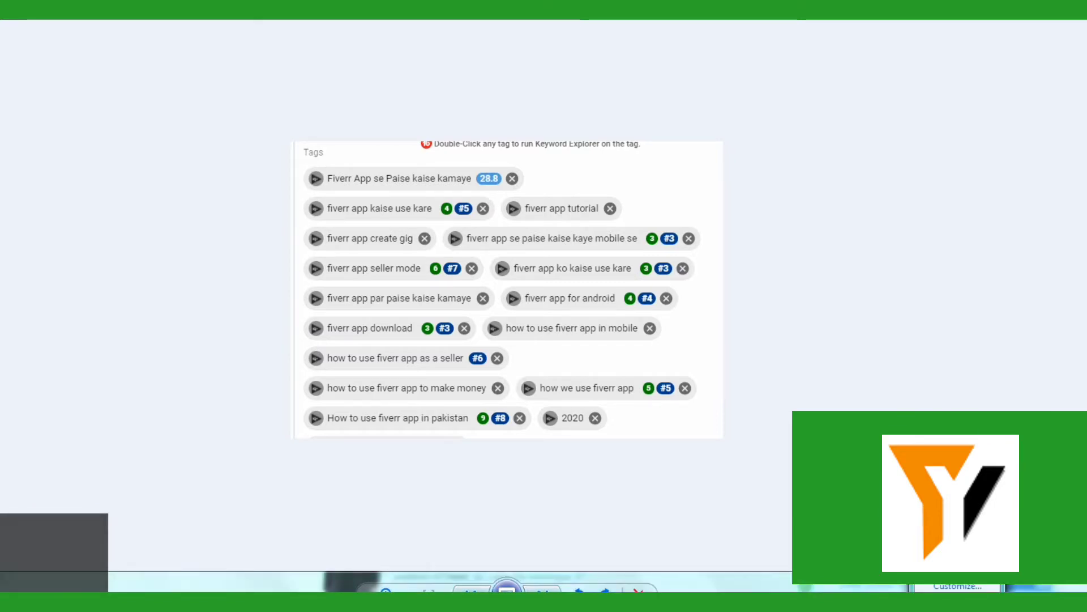
right_click(953, 547)
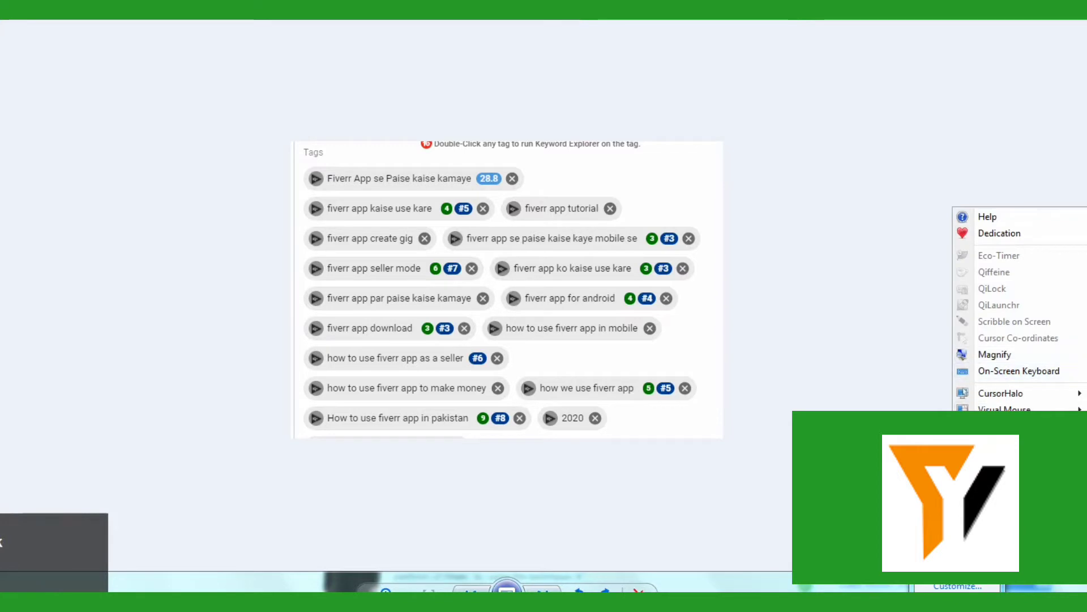
left_click(992, 537)
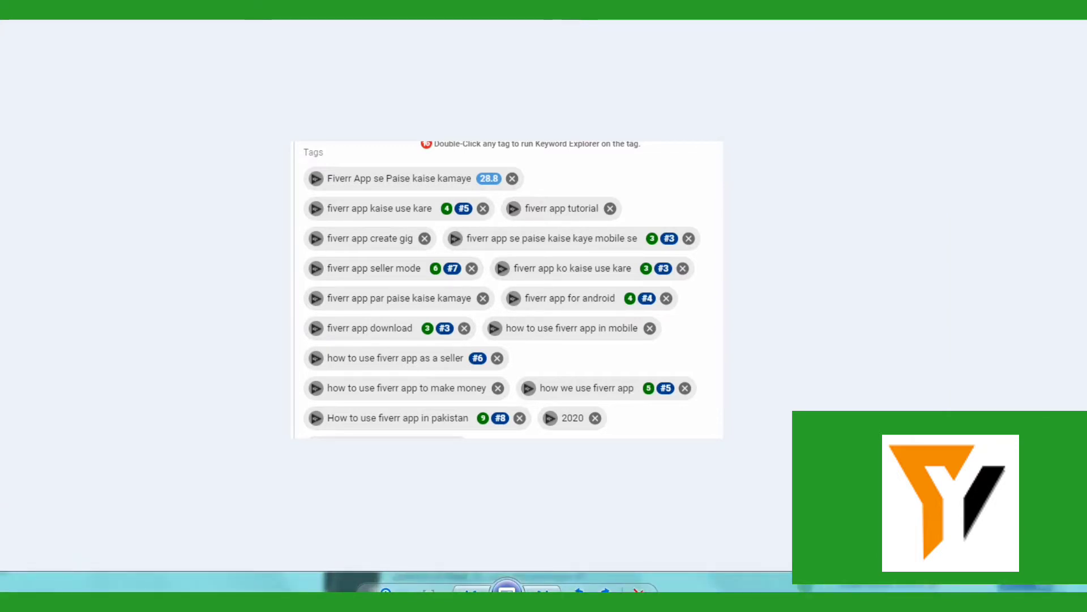
- Switch back to YouTube and enter the query "how to use fiverr" to view its search suggestions
left_click(253, 606)
left_click(333, 539)
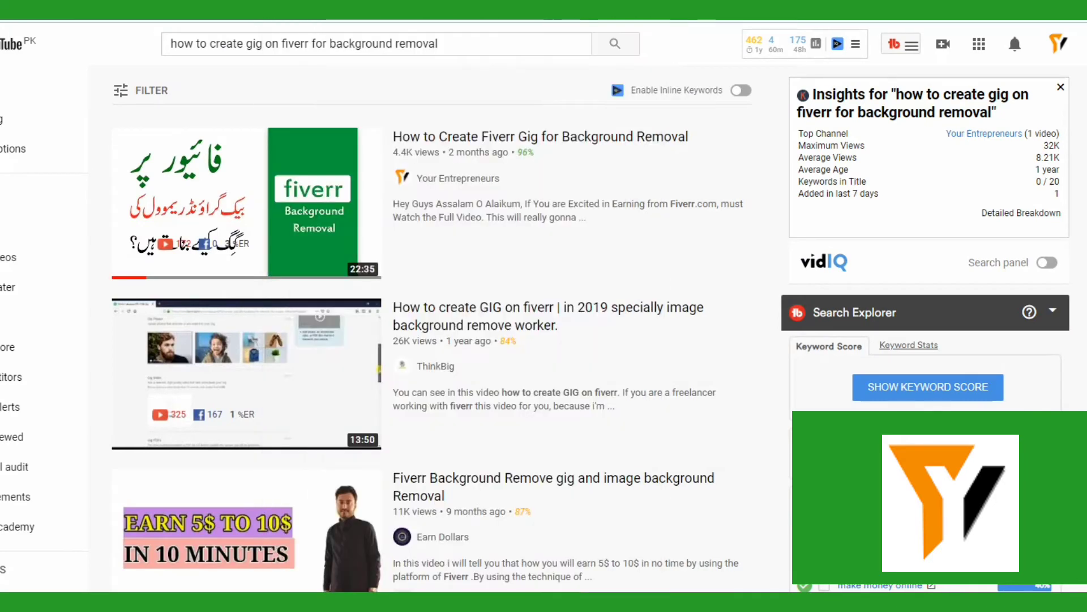
triple_click(256, 34)
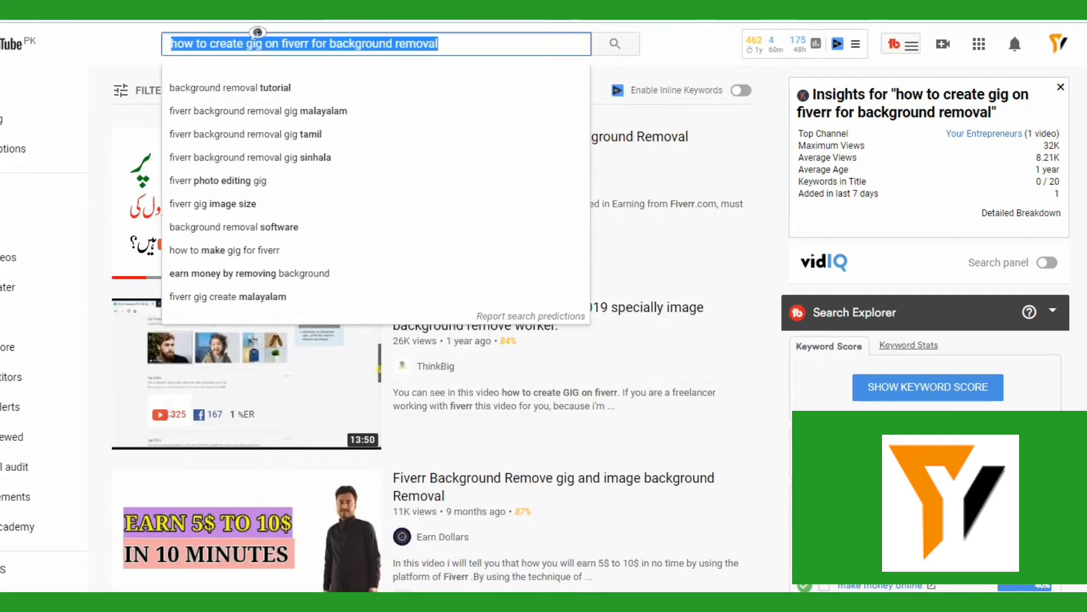
type("how to ")
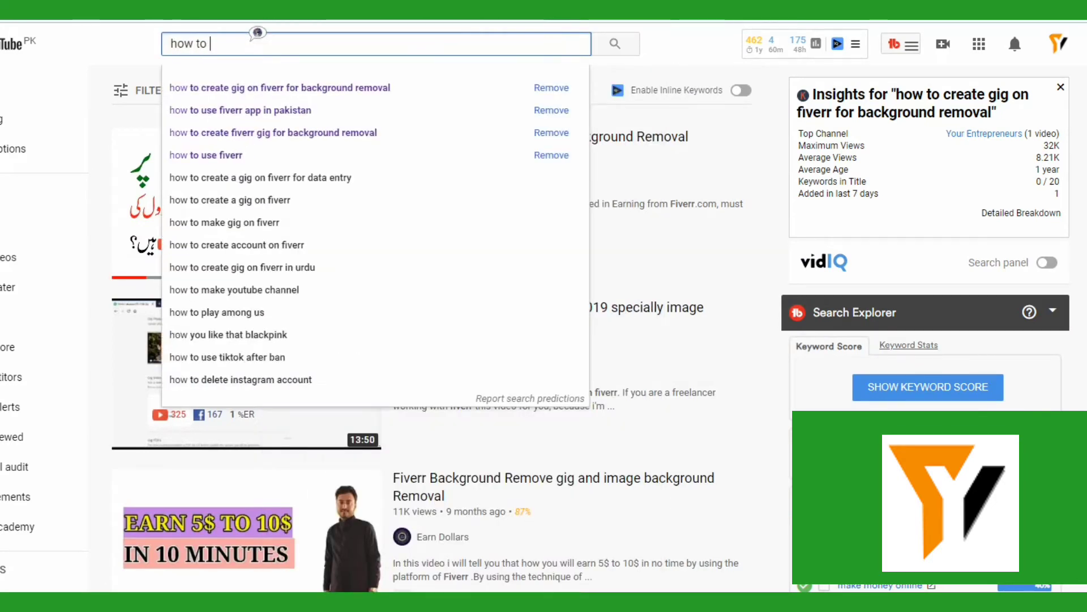
type("use fiverr")
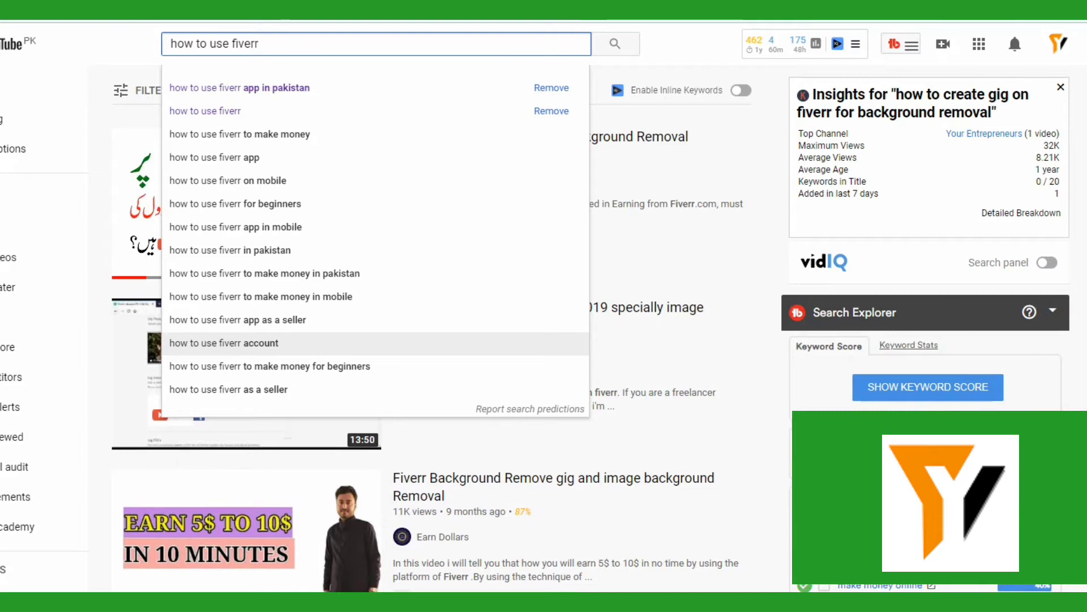
- Replace the YouTube query with "fiverr app", submit it and bring up its search suggestions again
left_click_drag(171, 43, 258, 31)
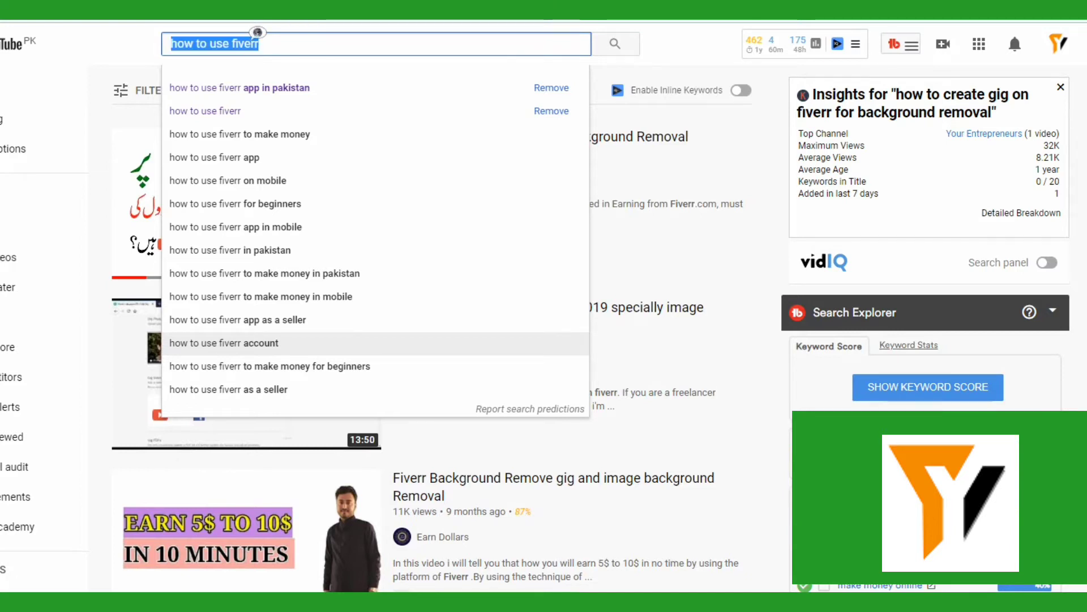
type("fiverr app")
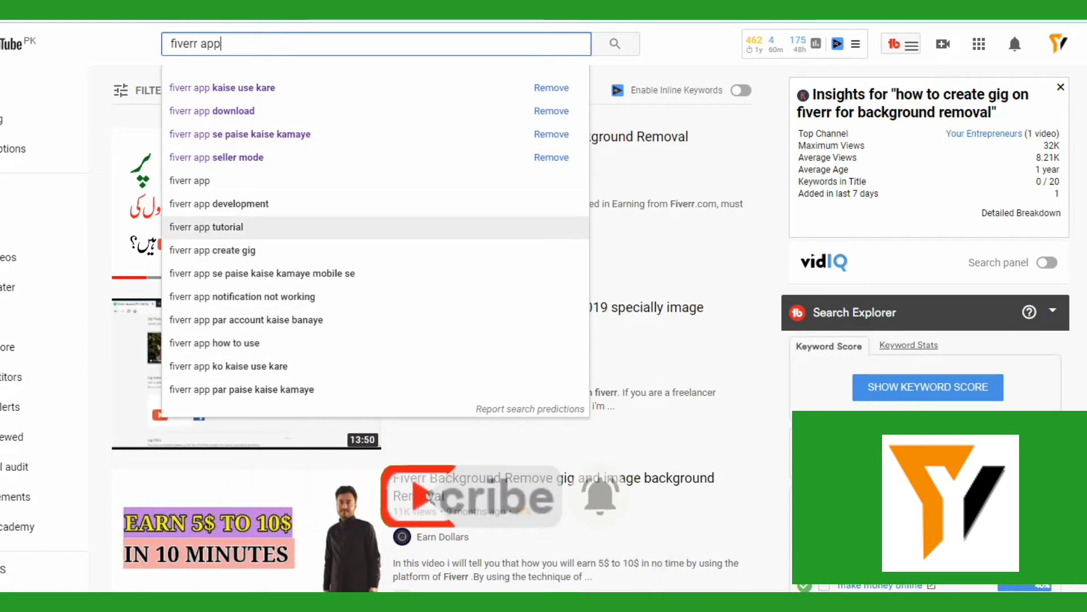
key("Return")
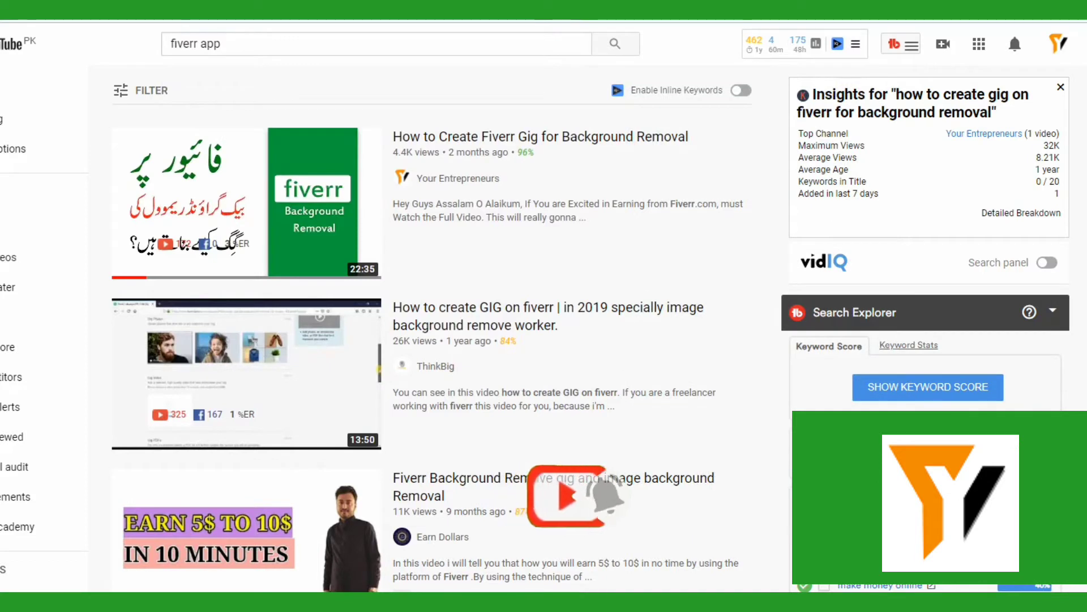
left_click(221, 44)
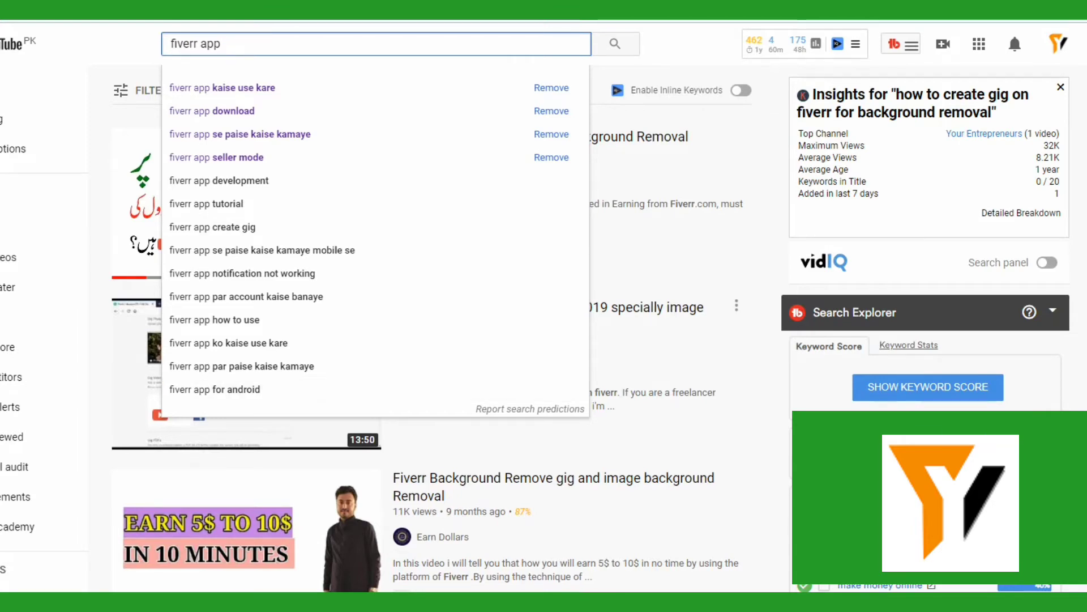
- Open Paint
key("super")
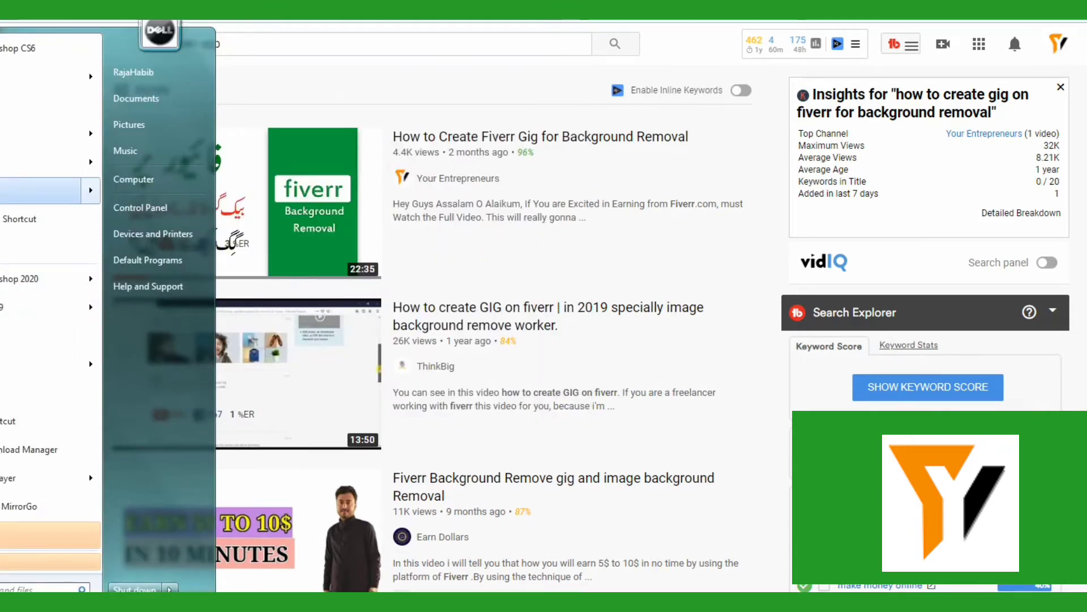
key("super")
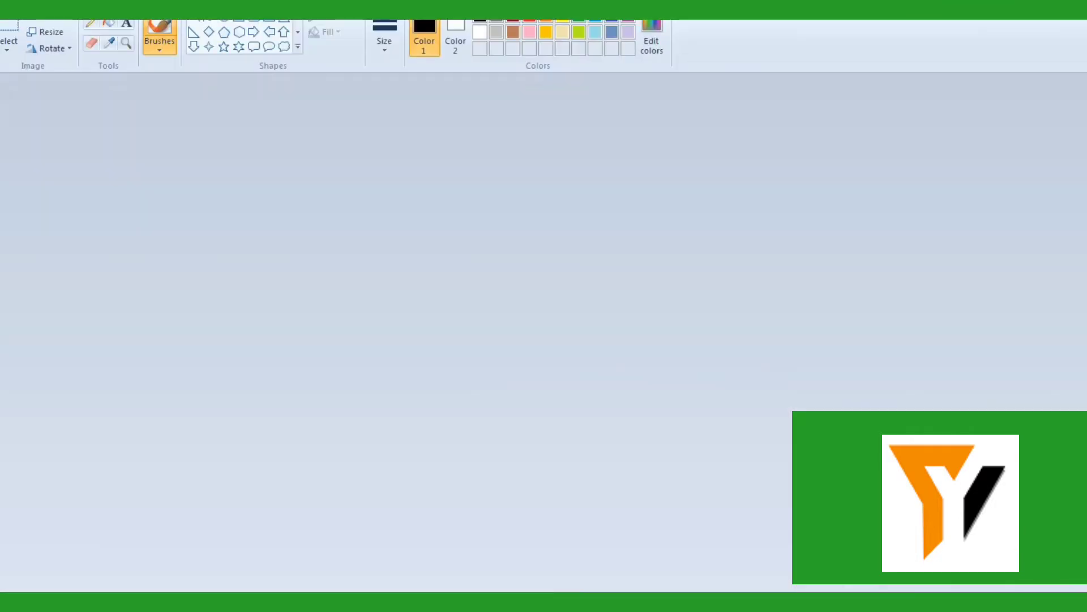
- Paste the captured YouTube suggestions into Paint, then open a blank Notepad document and place it beside the suggestion list
key("ctrl+v")
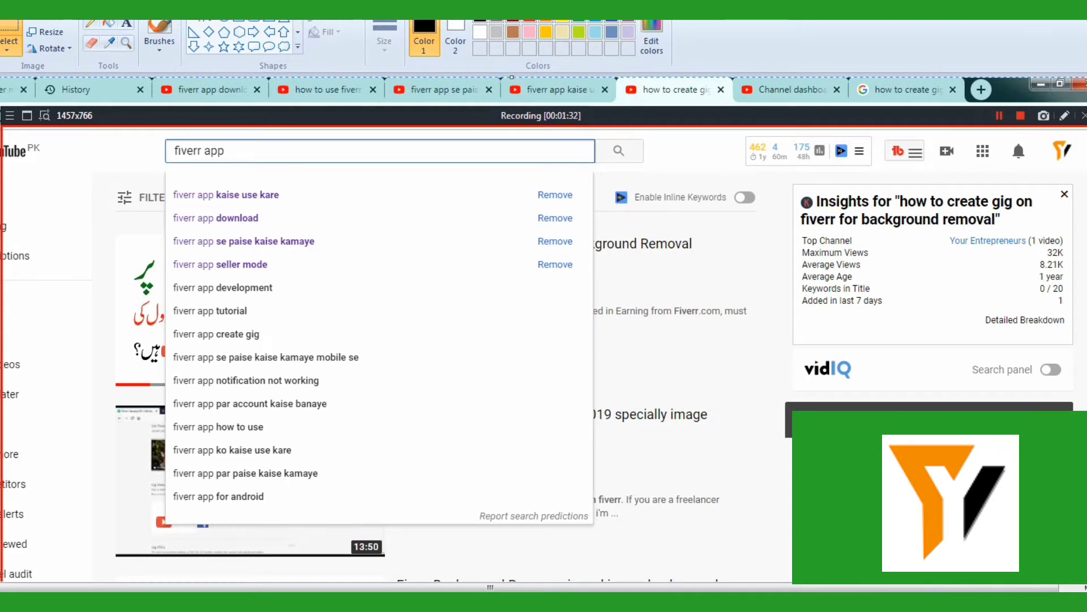
mouse_move(253, 602)
left_click(334, 541)
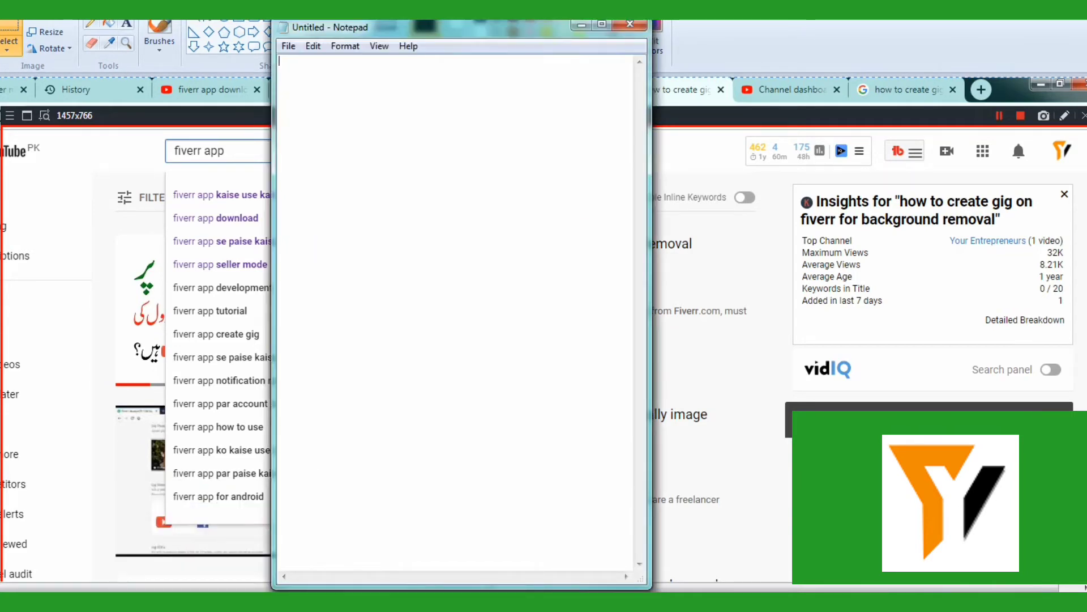
left_click_drag(340, 26, 529, 12)
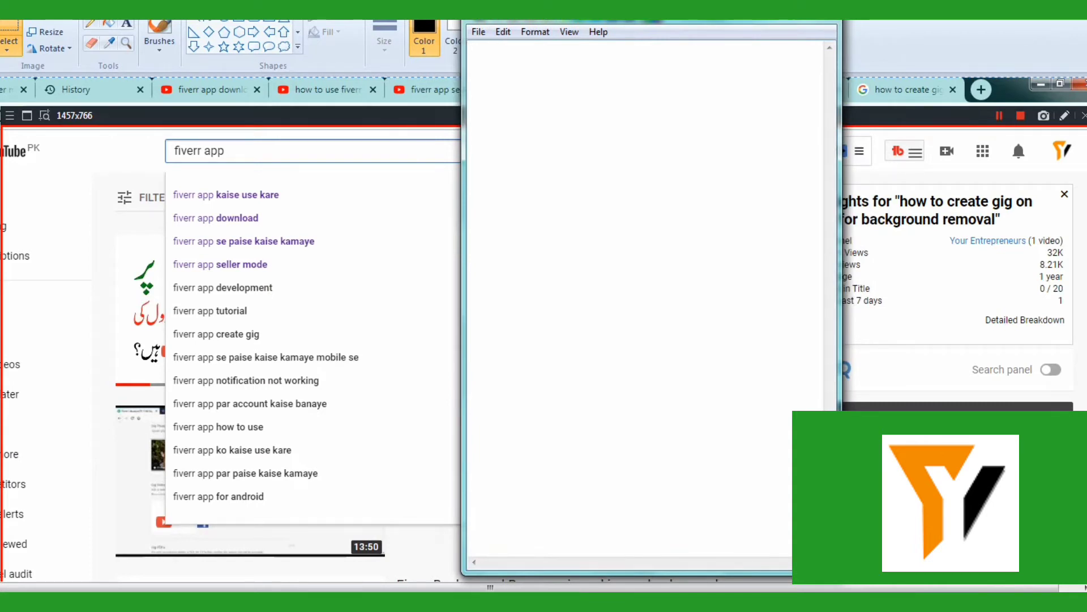
- List the keywords "Fiverr app kaise use kare,", "fiverr app download," and "fiverr app se paise kaise kamaye," on separate lines in Notepad
type("Fiverr app k")
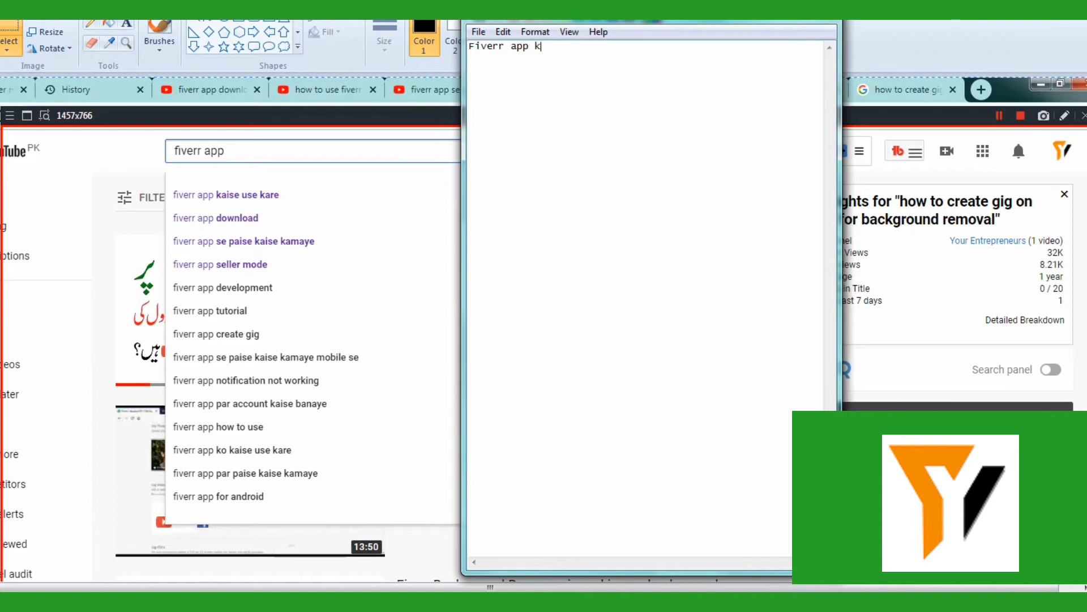
type("aise use kare,")
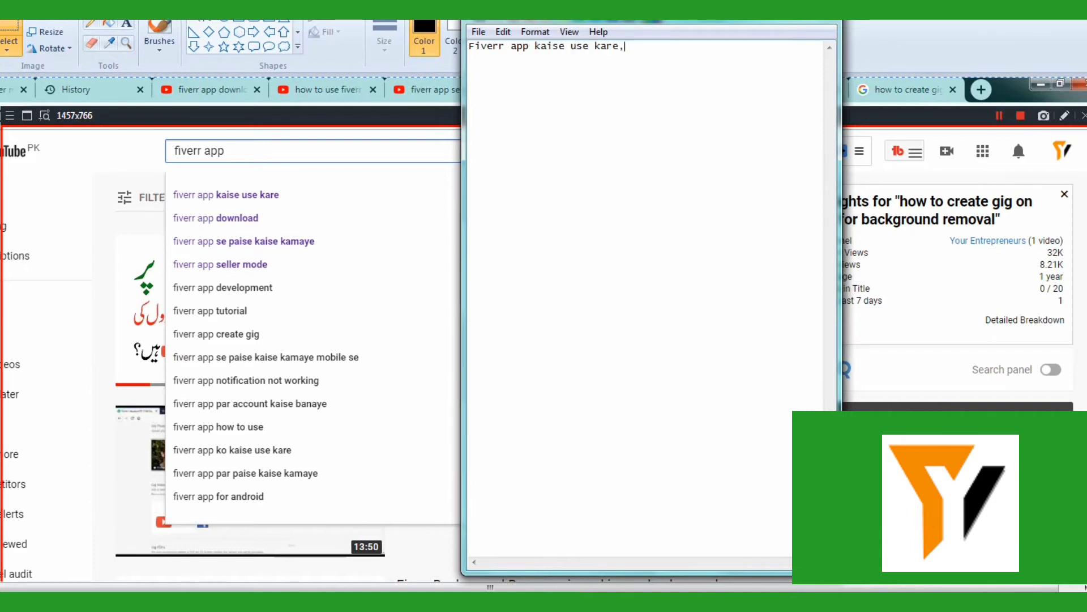
key("Return")
type("fiverr app download")
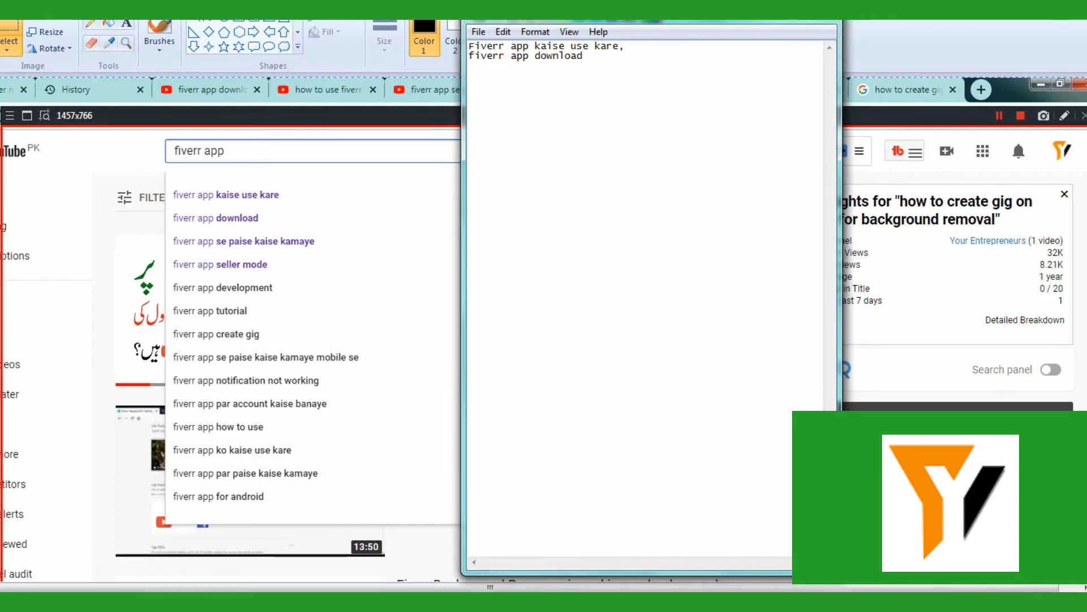
type(", ")
type("fiverr app")
type(" se paise")
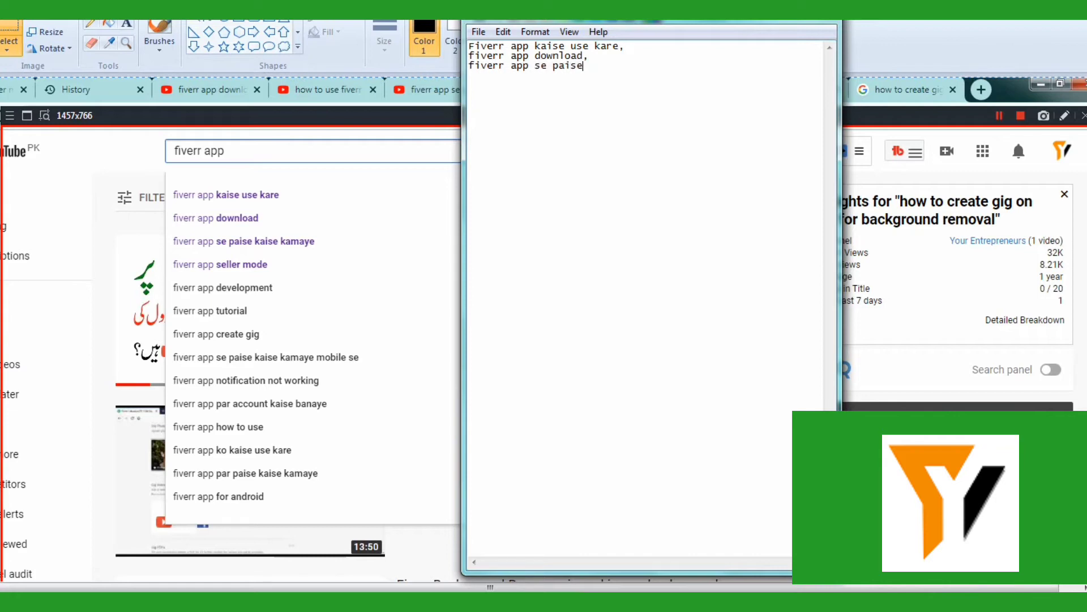
type(" kaise kamaye,")
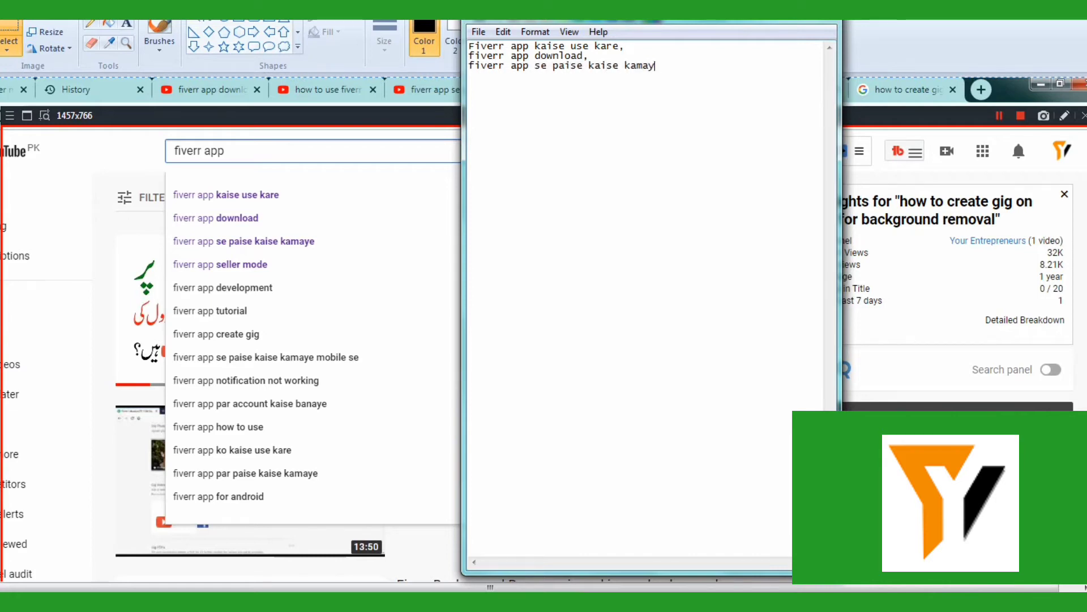
- Add "fiverr app tutorial," as the fourth keyword line, dropping the started seller mode entry
key("Return")
type("fiverr")
type(" app seller m")
type("od")
key("BackSpace")
key("BackSpace")
key("BackSpace")
key("BackSpace")
key("BackSpace")
key("BackSpace")
key("BackSpace")
key("BackSpace")
key("BackSpace")
key("BackSpace")
type("tut")
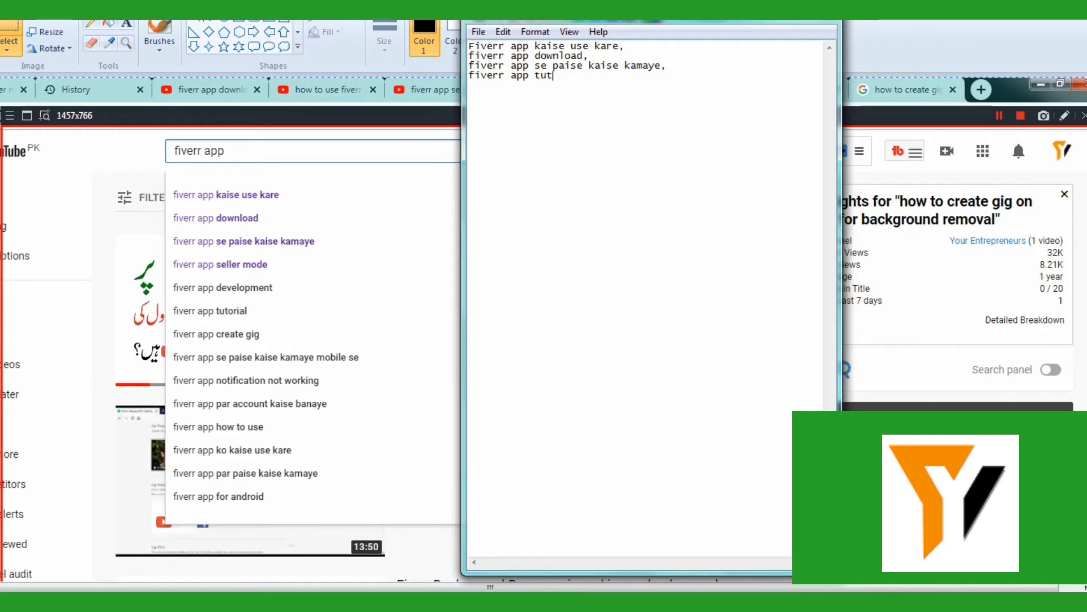
type("orial,")
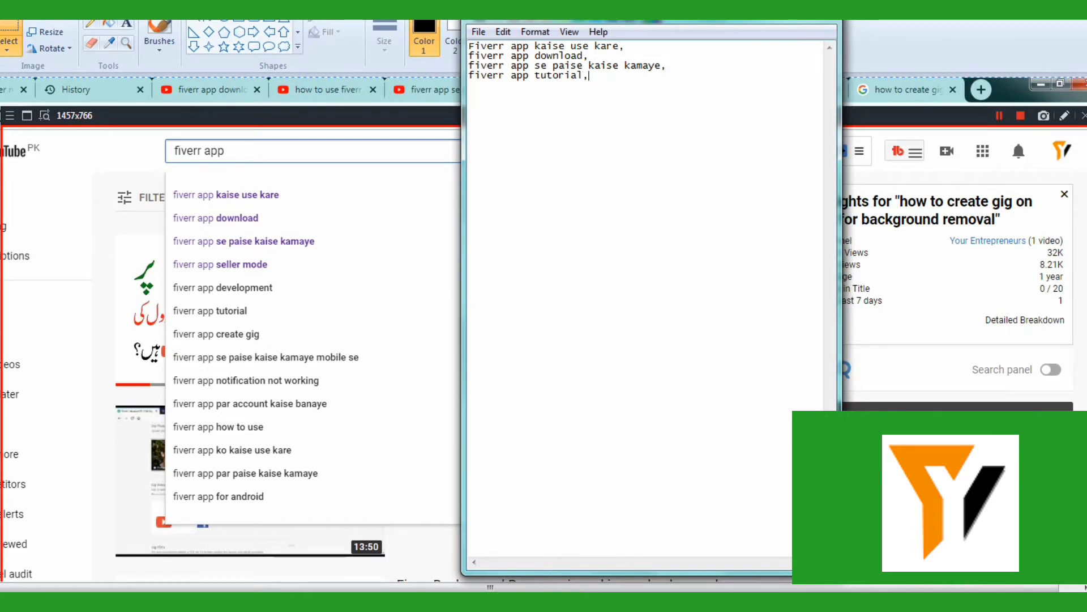
- Add the keyword line "fiverr app se paise kaise kamaye mobile se," in place of the create gig entry
key("Return")
type("fiverr app creat")
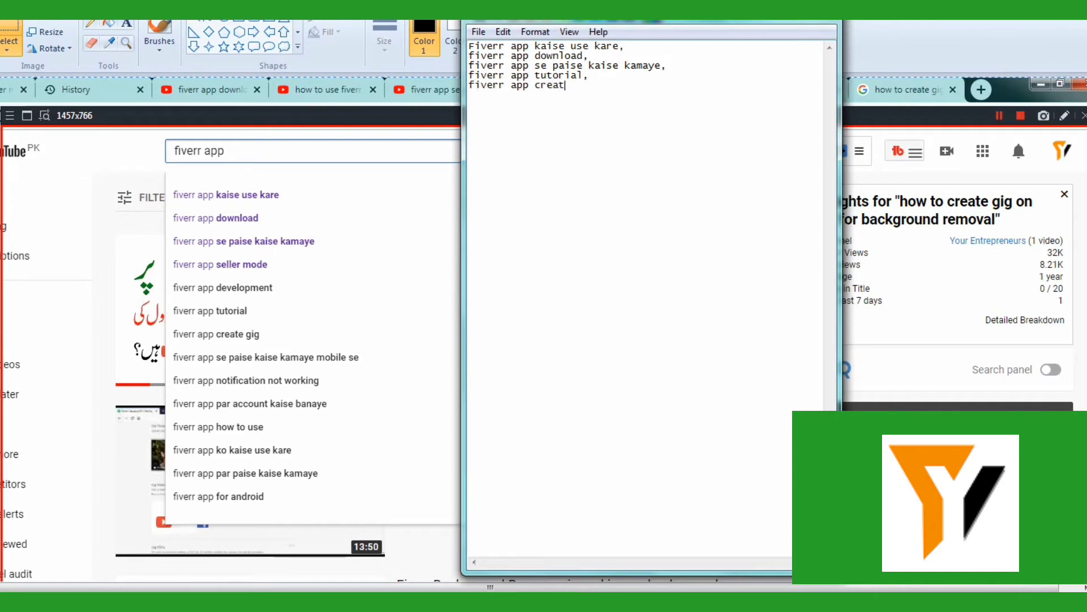
type("e gig,")
key("BackSpace")
key("BackSpace")
key("BackSpace")
key("BackSpace")
key("BackSpace")
key("BackSpace")
key("BackSpace")
key("BackSpace")
key("BackSpace")
key("BackSpace")
key("BackSpace")
key("BackSpace")
type("se paise")
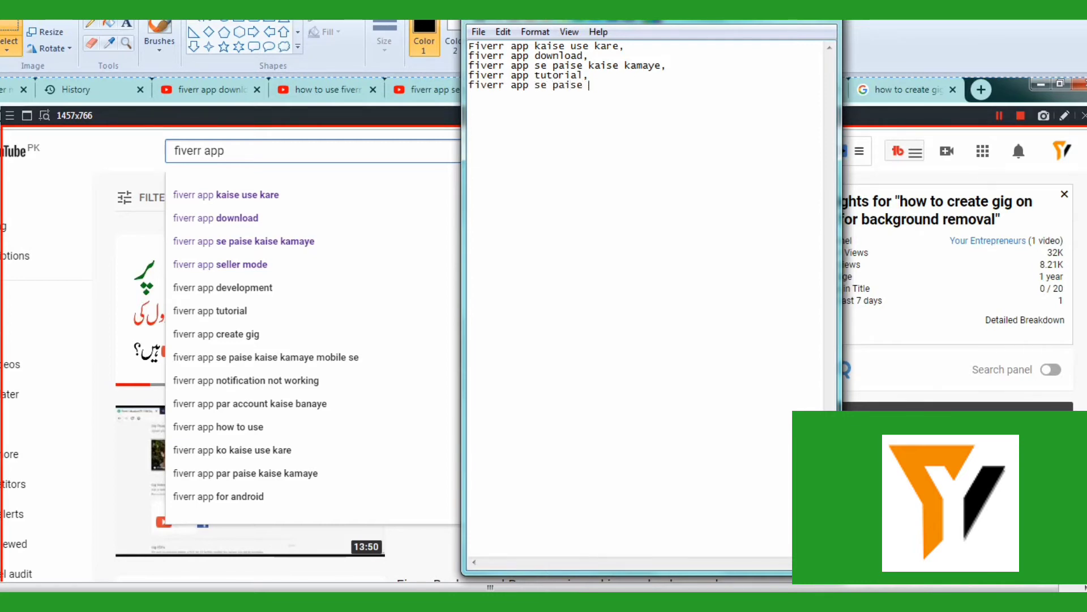
type(" kaise kamaye mobile se,")
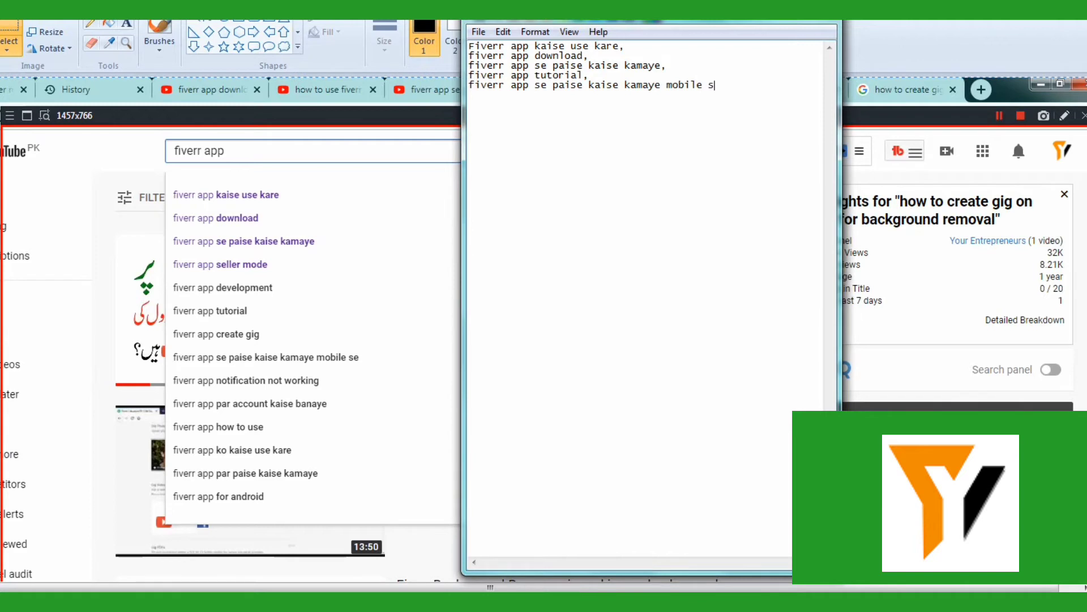
- Add the keyword line "fiverr app how to use," and remove the surplus words after it
key("Return")
type("fiverr app how to use fiverr ko")
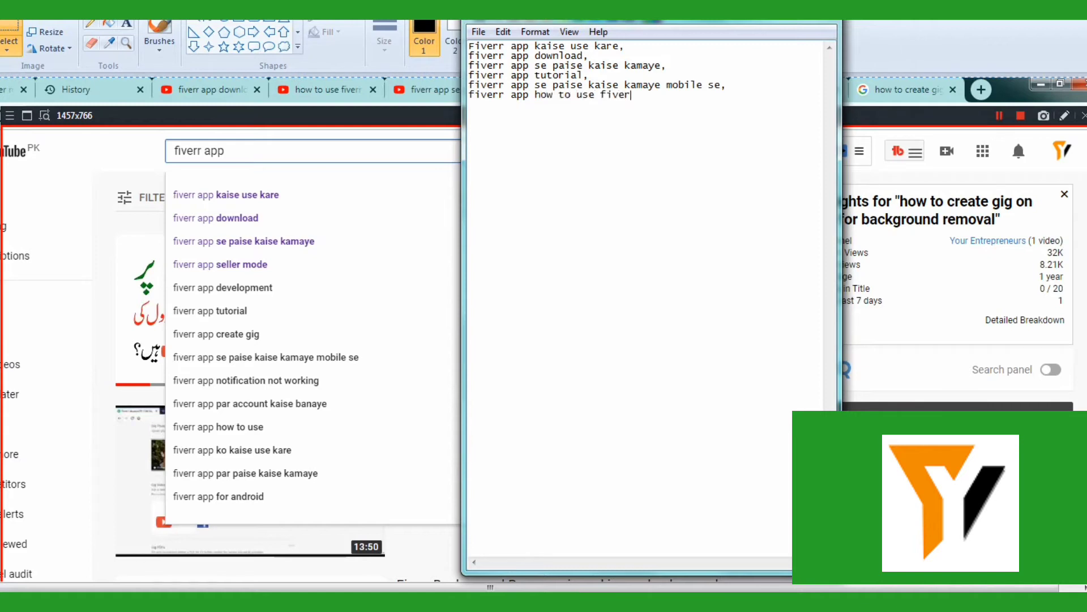
key("BackSpace")
key("BackSpace")
key("BackSpace")
key("BackSpace")
key("BackSpace")
key("BackSpace")
key("BackSpace")
key("BackSpace")
key("BackSpace")
key("BackSpace")
- Add the keyword line "fiverr app ko kaise use kare," to the Notepad list
type("fiverr app ho")
key("BackSpace")
key("BackSpace")
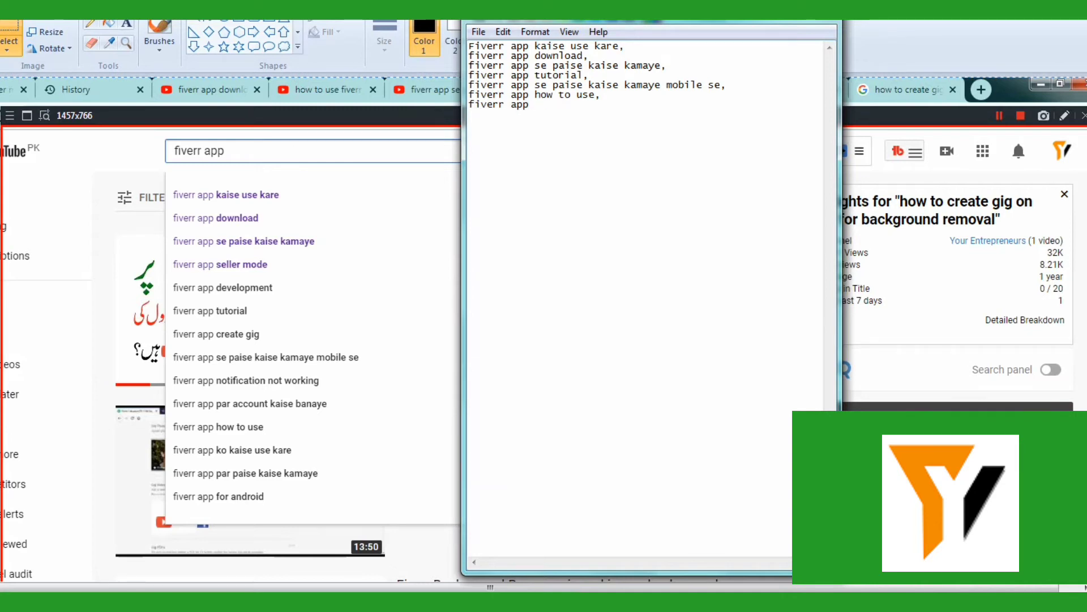
type("ko kaise use kare")
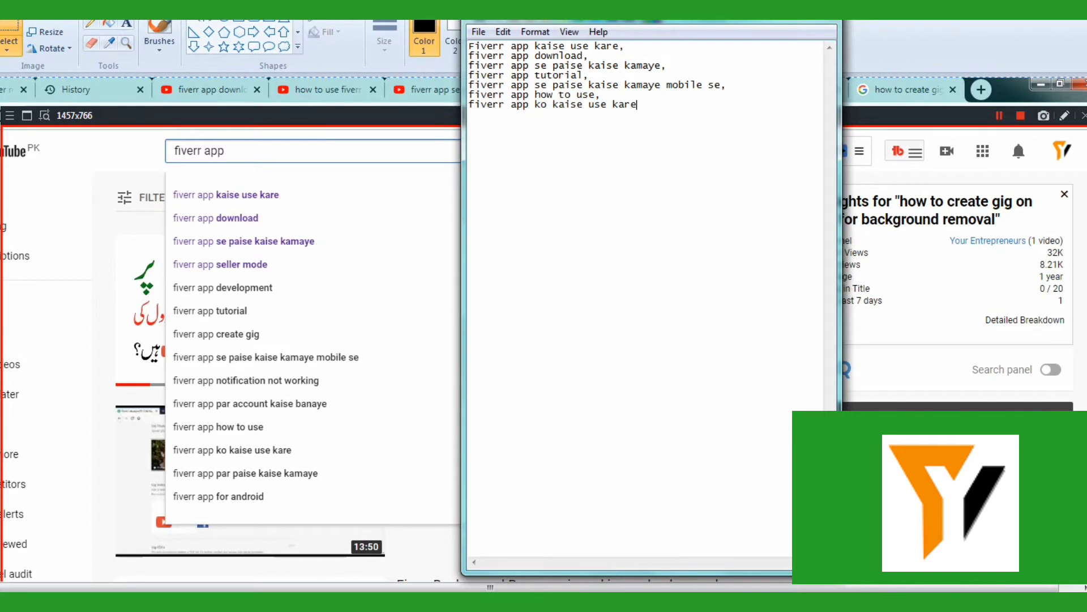
type(",")
- Add "fiverr app for android," as the last line of the keyword list
key("Return")
type("fiverr app")
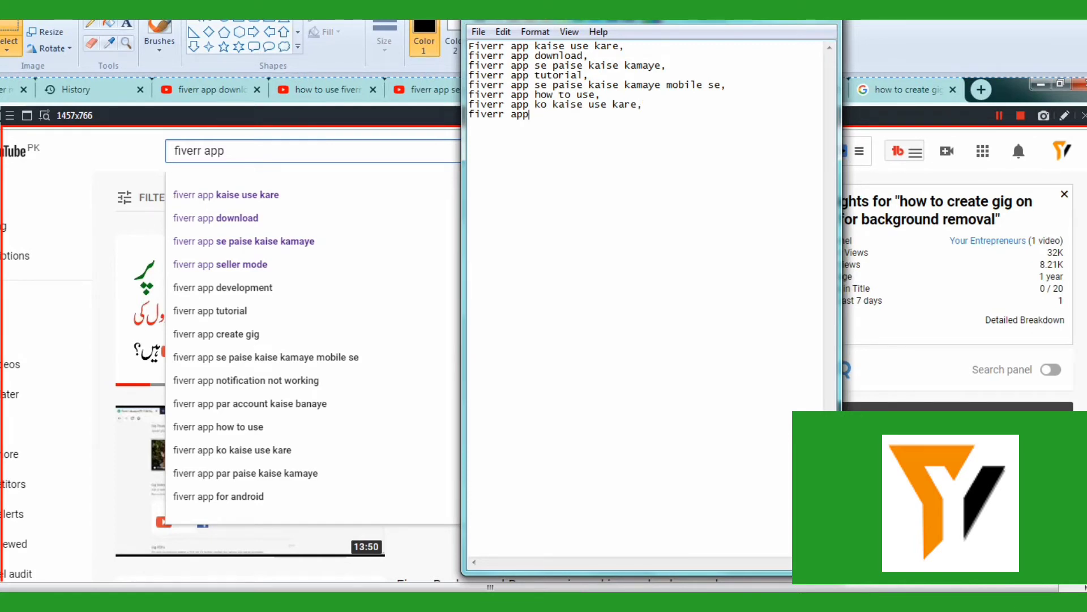
type(" for a")
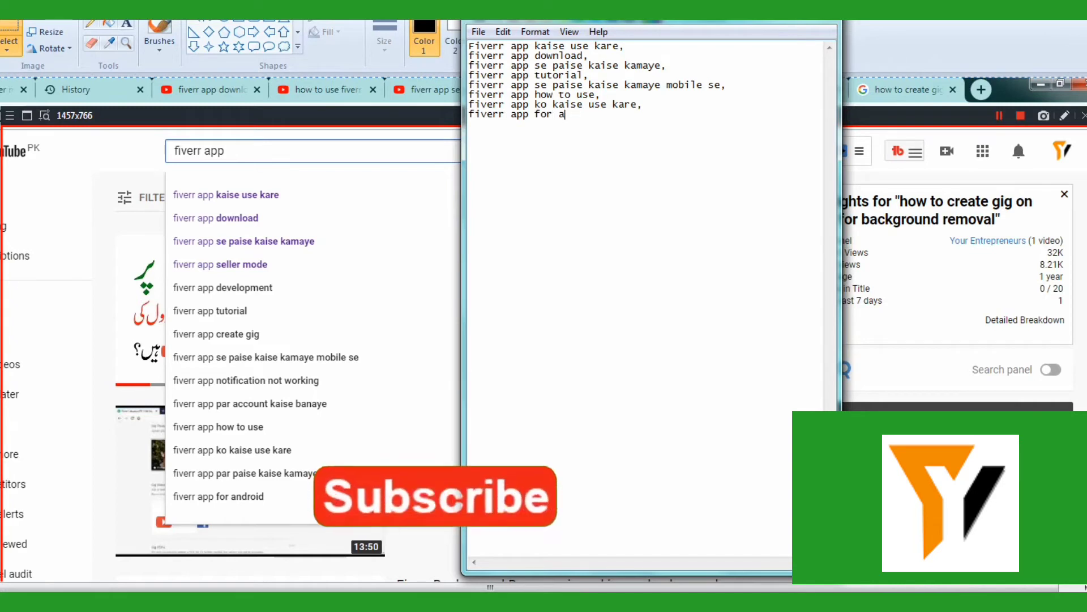
type("ndroid,")
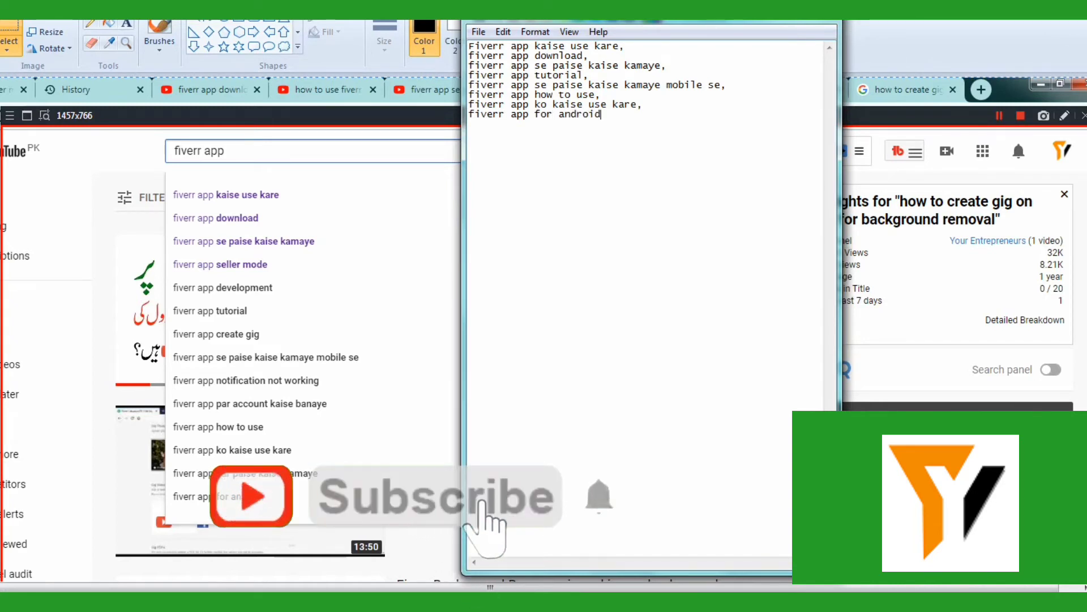
key("Return")
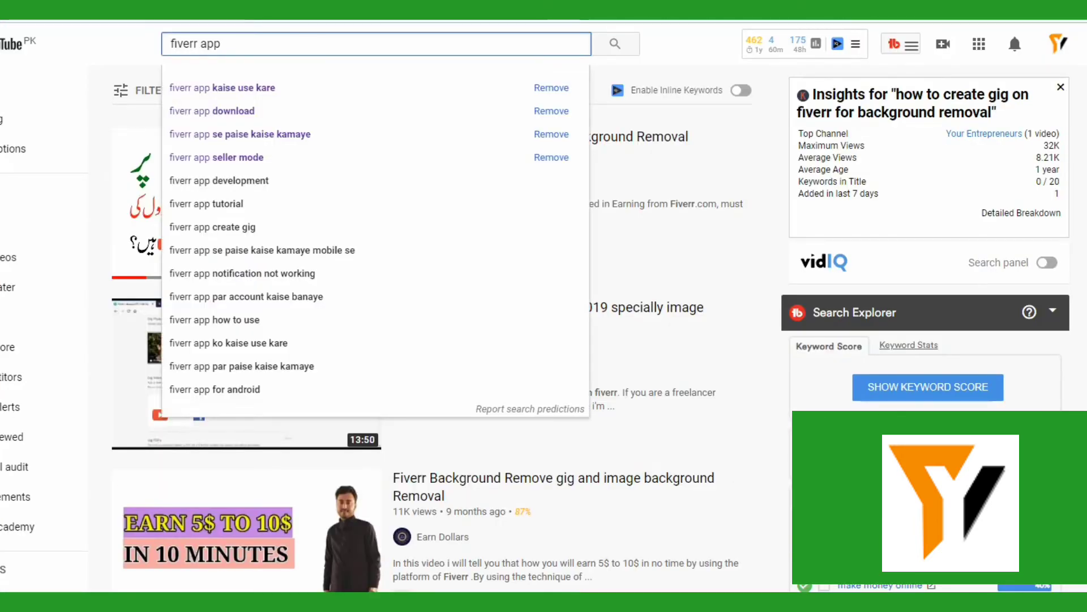
- Switch to YouTube and replace the search query with "how to use fiverr app" to view its suggestions
key("ctrl+a")
type("how to use fiverr a")
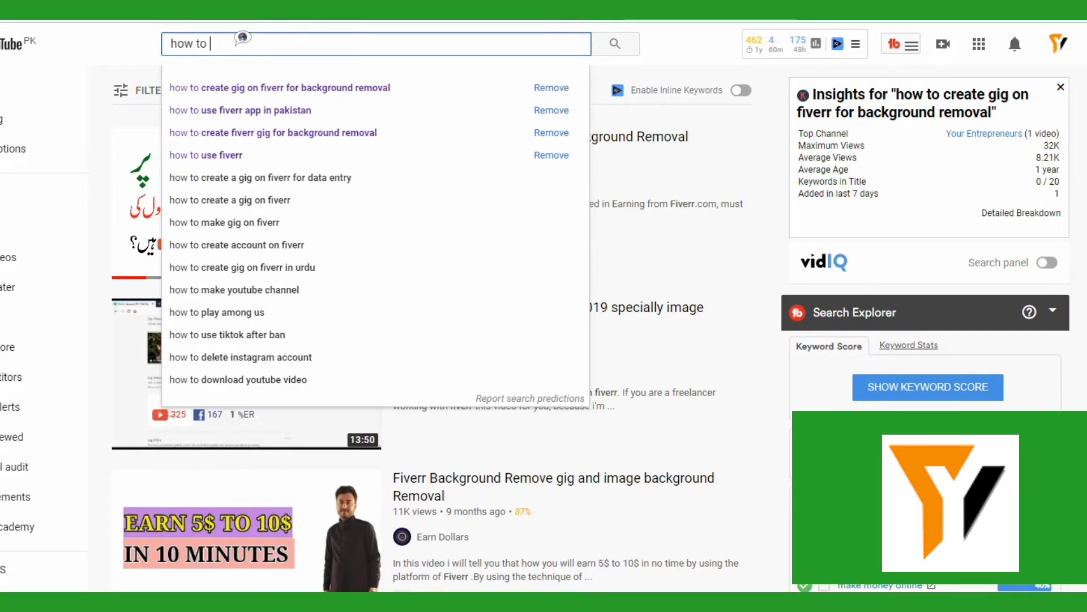
type("pp")
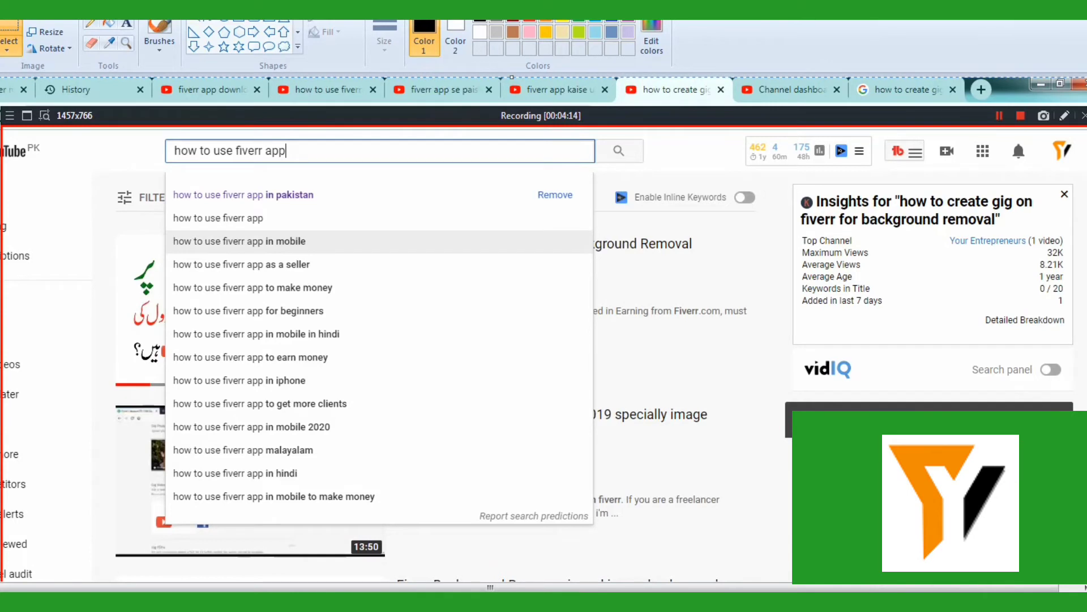
- Switch to the Fiverr app video's details page in YouTube Studio and bring the Notepad keyword list in front of it
mouse_move(253, 600)
left_click(334, 538)
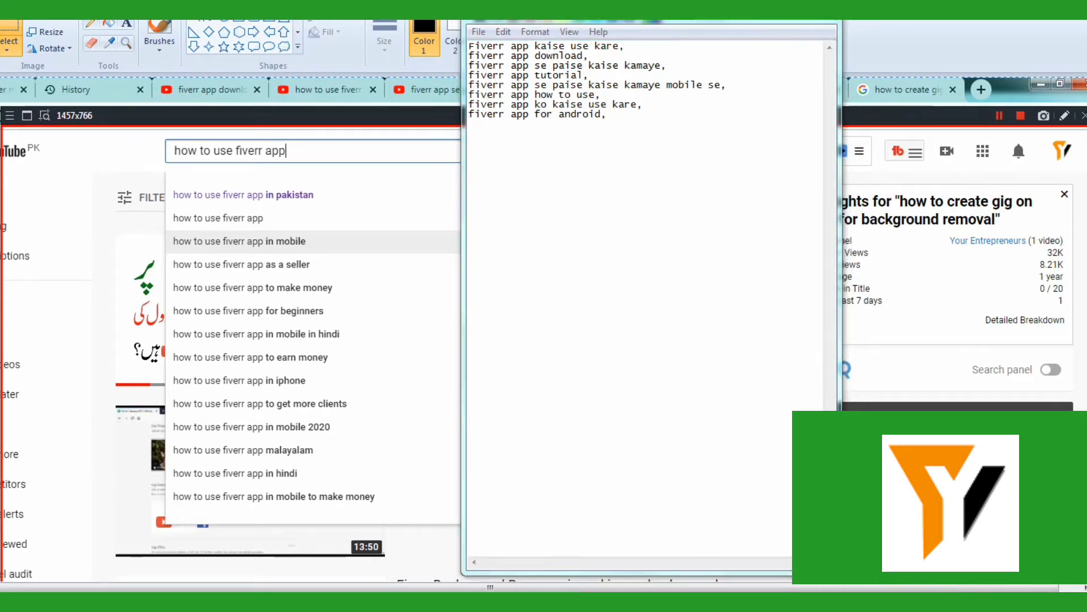
mouse_move(393, 601)
left_click(474, 545)
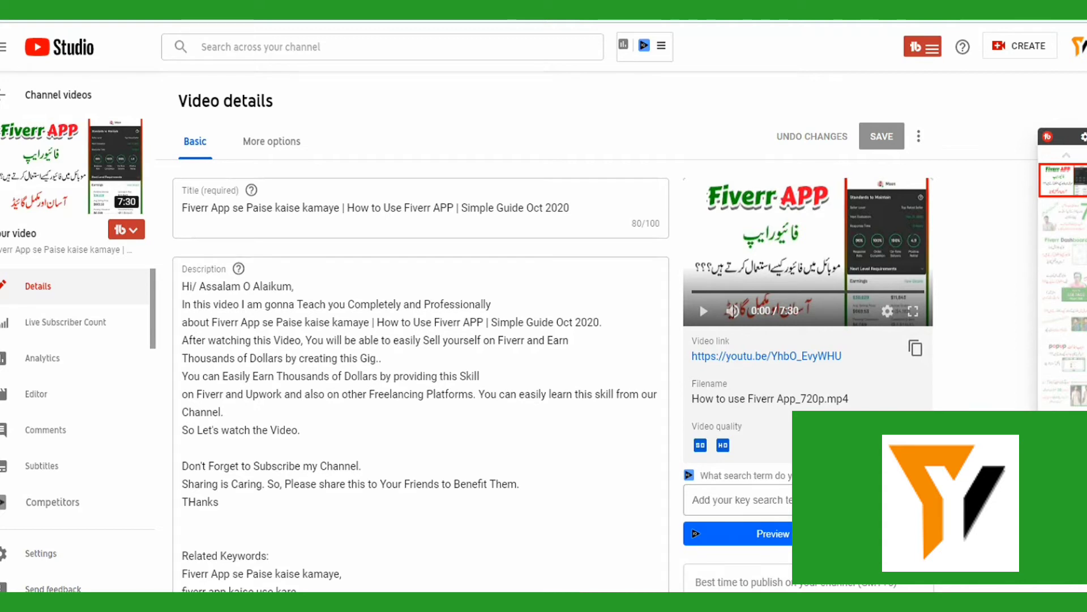
mouse_move(301, 602)
left_click(222, 543)
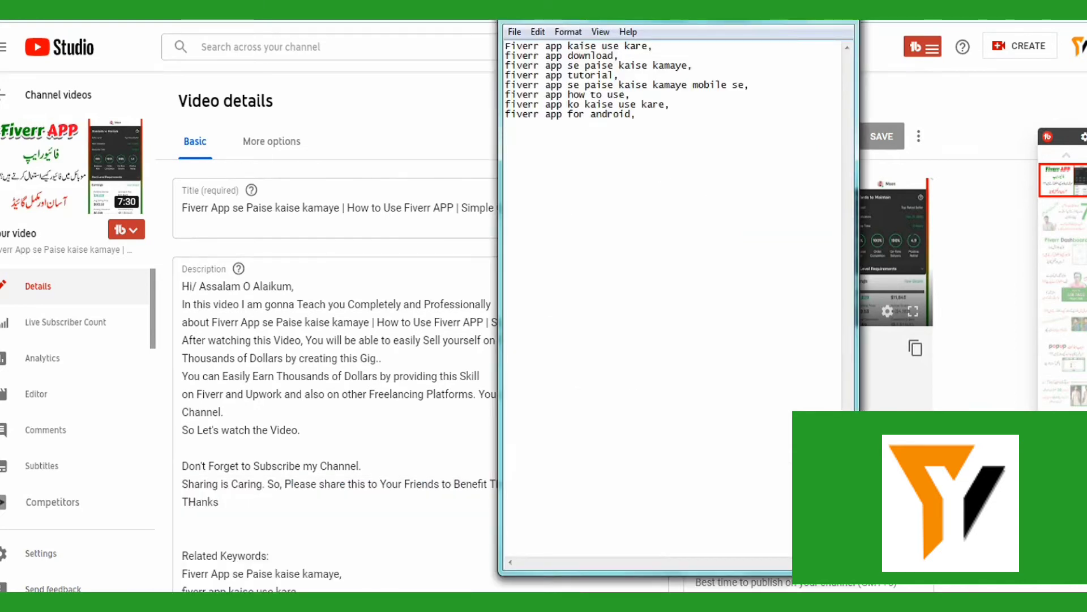
- Copy the keyword "fiverr app se paise kaise kamaye," onto a new line below the list, separated by blank lines
left_click_drag(506, 46, 654, 46)
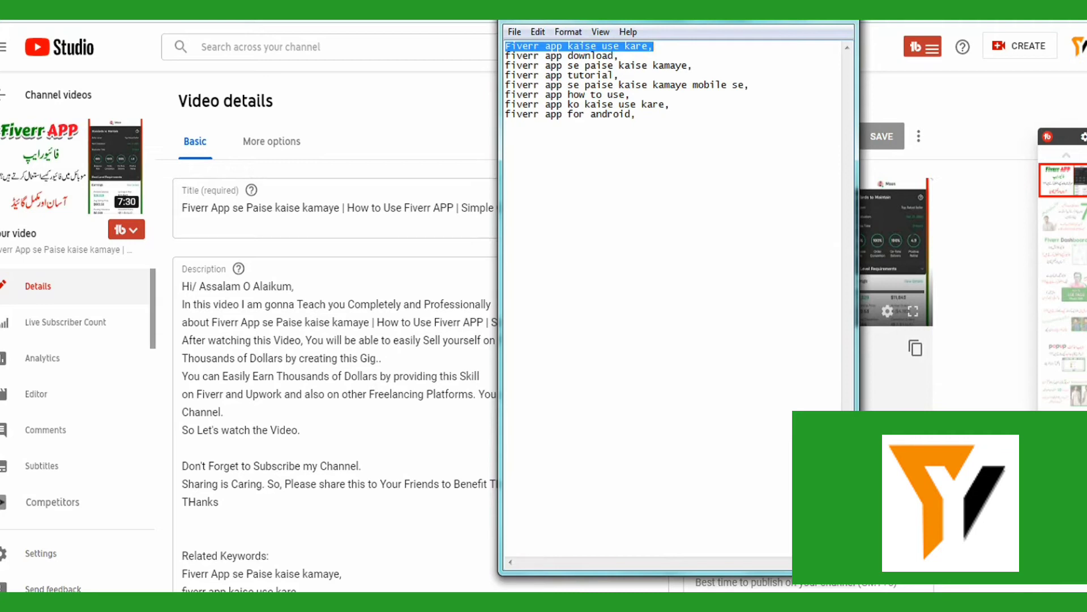
left_click_drag(695, 66, 507, 66)
key("ctrl+c")
left_click(507, 124)
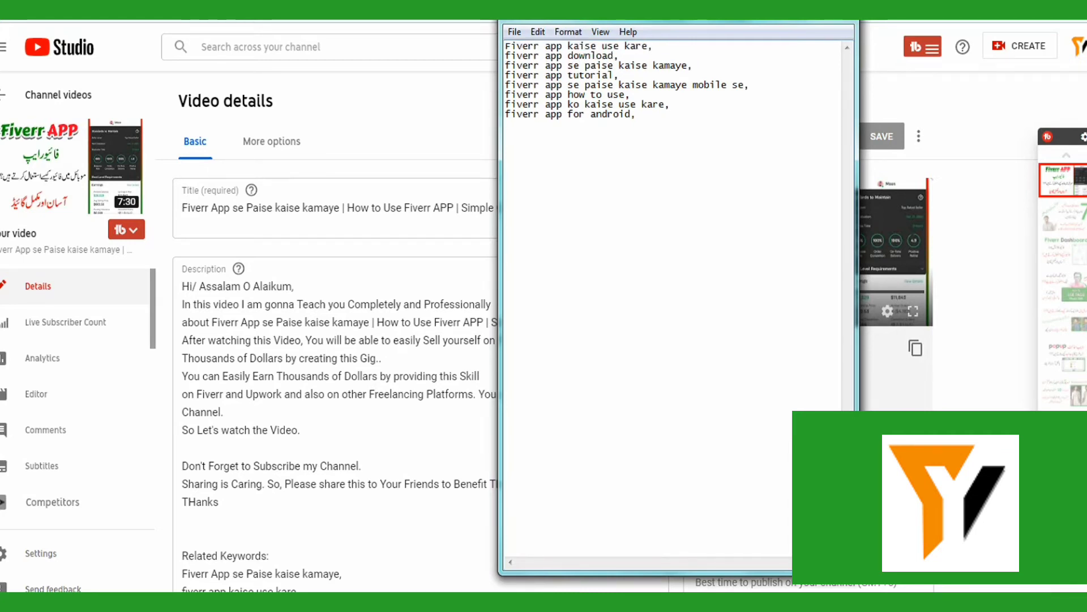
key("Return")
key("Return")
key("Return")
key("ctrl+v")
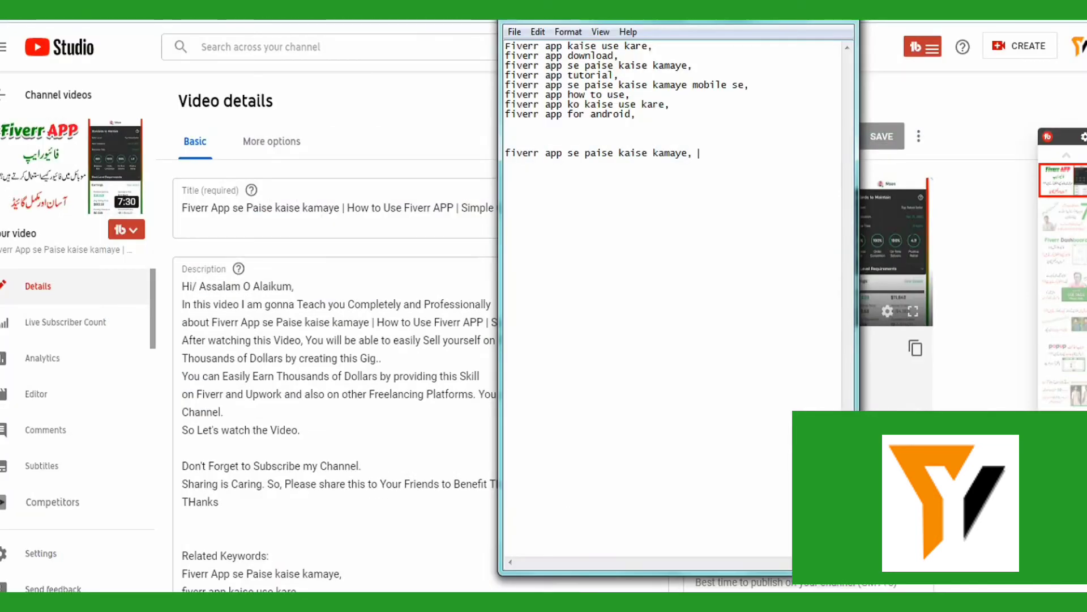
- Extend the copied line with "How to use fiverr App" and capitalise its first letter to form a video title
type("How to u")
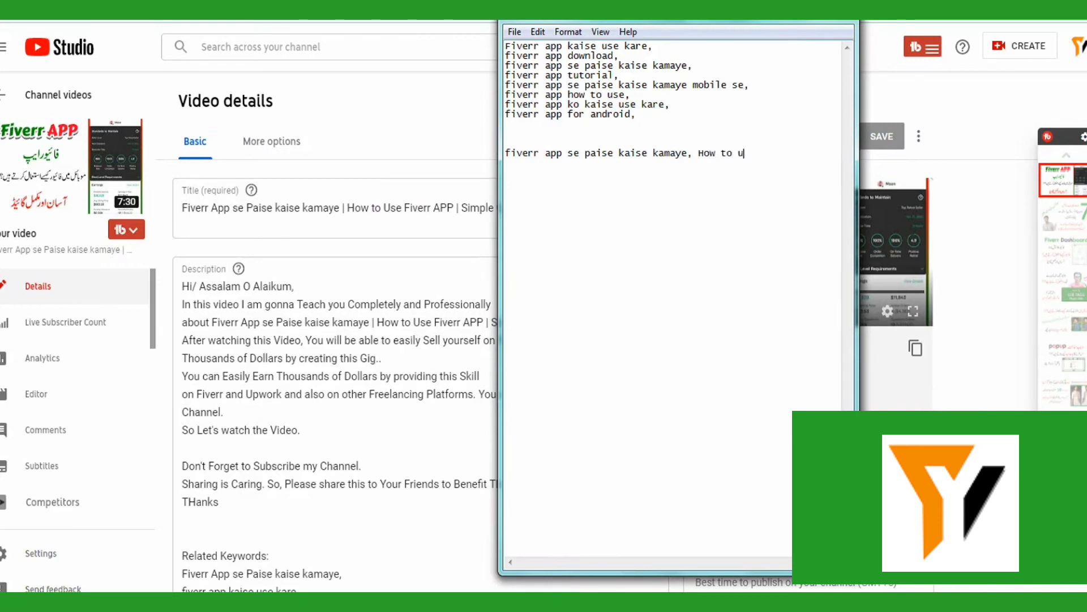
type("se fiverr App")
left_click_drag(511, 154, 505, 154)
type("F")
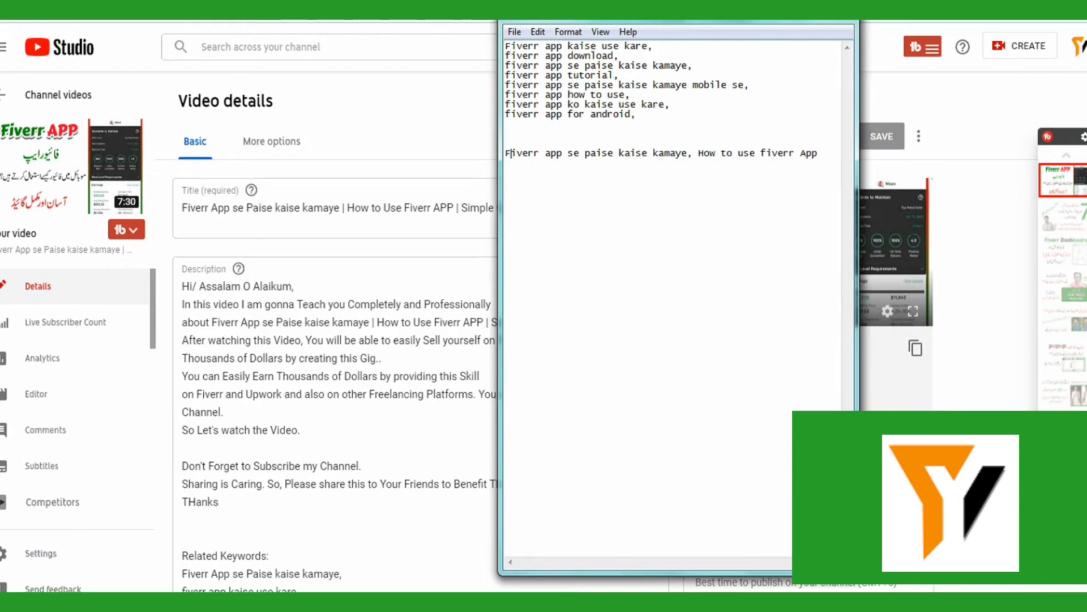
- Place the text cursor at the end of the draft title and move Notepad aside to uncover the Studio video title
left_click(819, 154)
left_click_drag(680, 12, 791, 19)
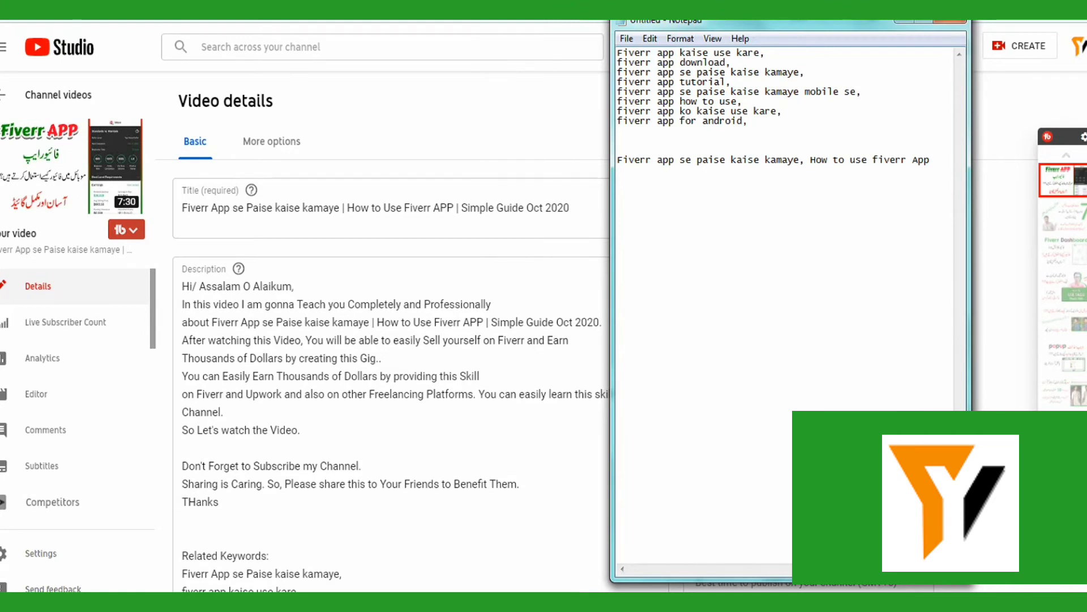
left_click_drag(791, 20, 769, 13)
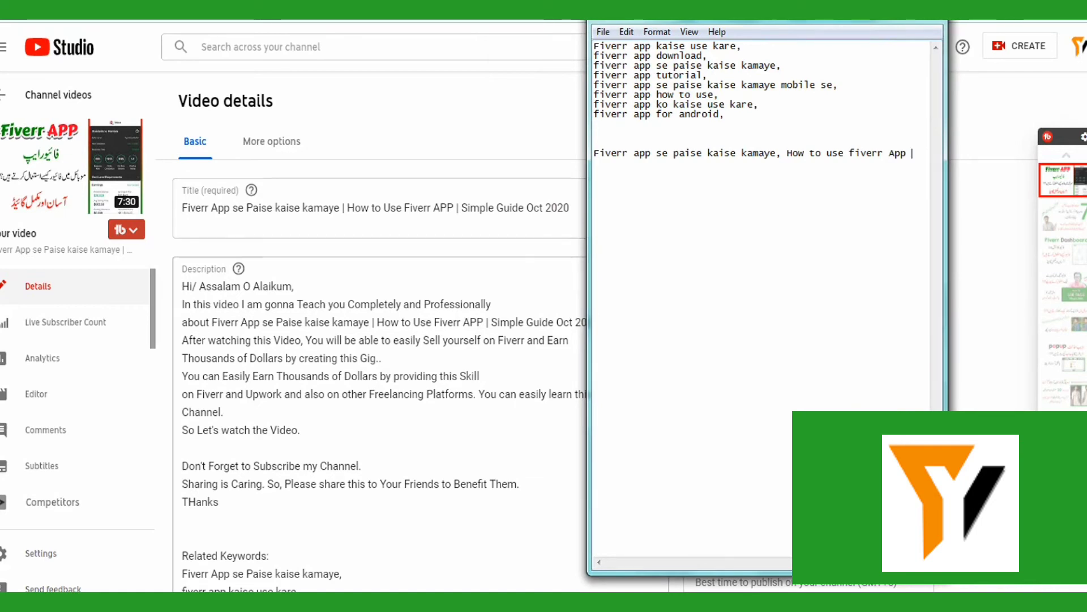
- Return to YouTube Studio, review the description and its related keywords, and place the text cursor after "about" in the description
key("alt+Tab")
scroll(420, 396, "down", 2)
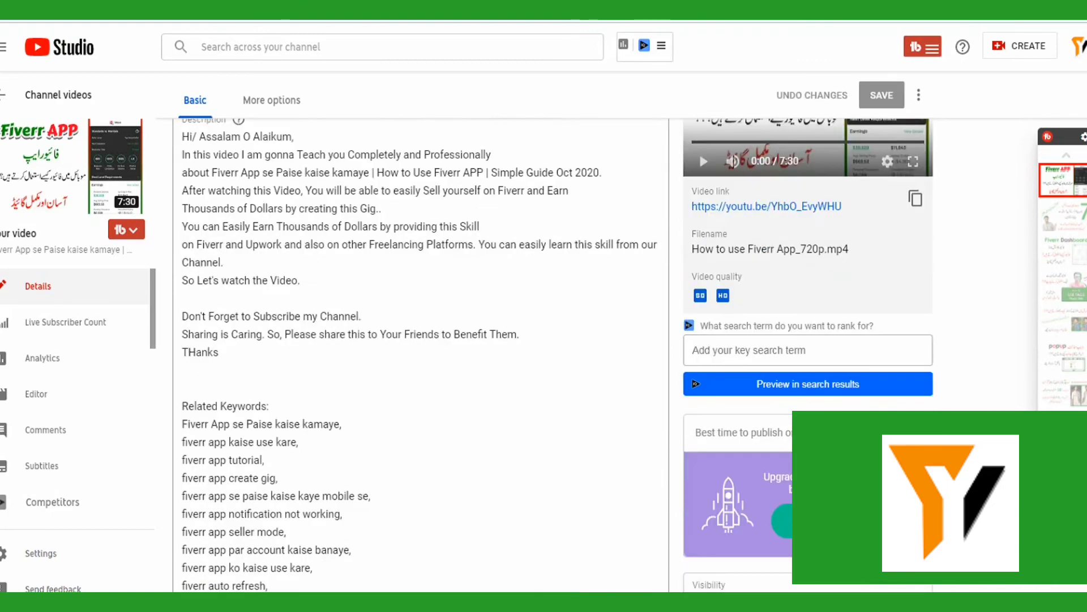
scroll(421, 397, "up", 1)
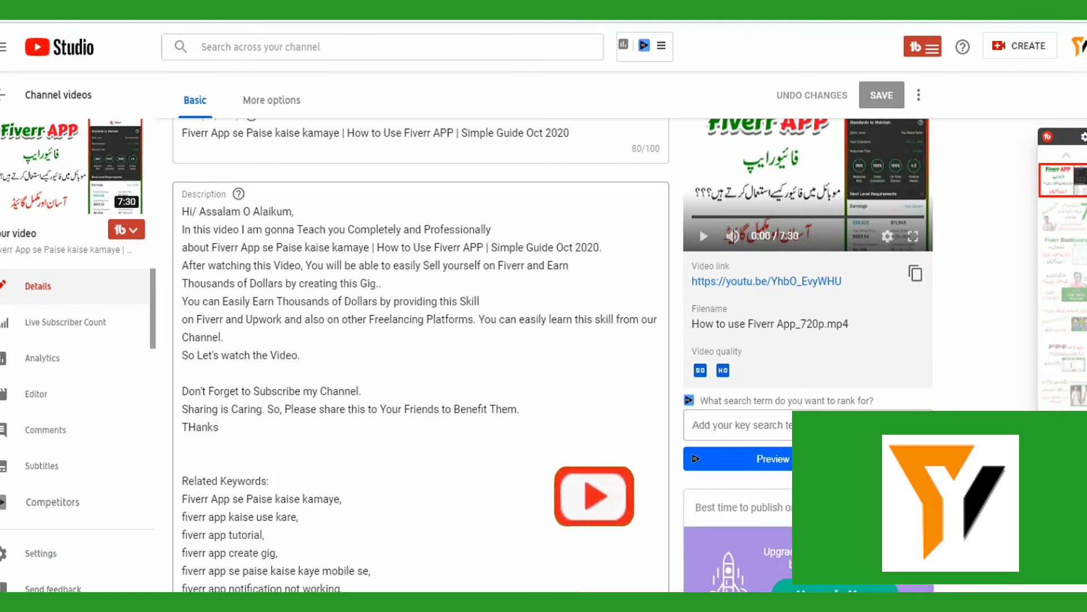
left_click(210, 248)
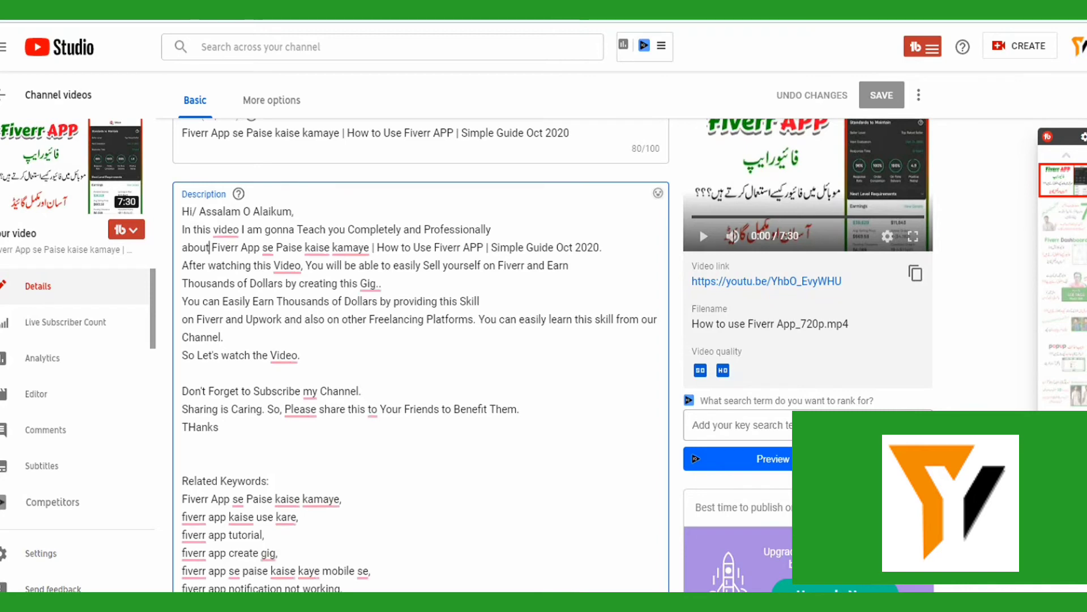
- Highlight the "Related Keywords:" heading in the description and place the text cursor on the blank line above it
scroll(555, 357, "down", 4)
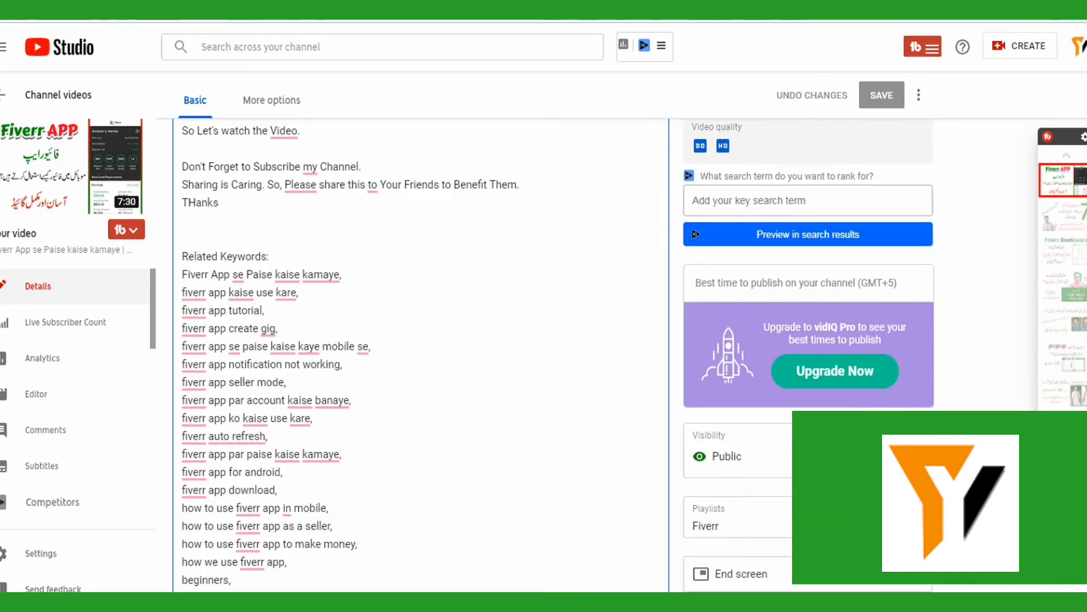
scroll(419, 357, "up", 1)
scroll(419, 356, "down", 1)
left_click_drag(182, 256, 270, 256)
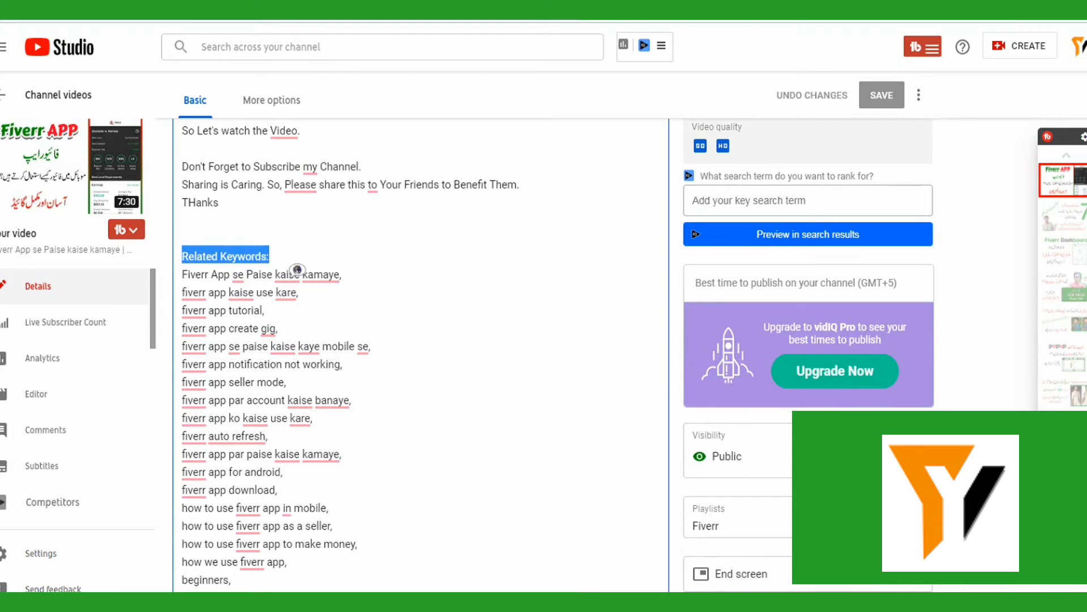
left_click(182, 238)
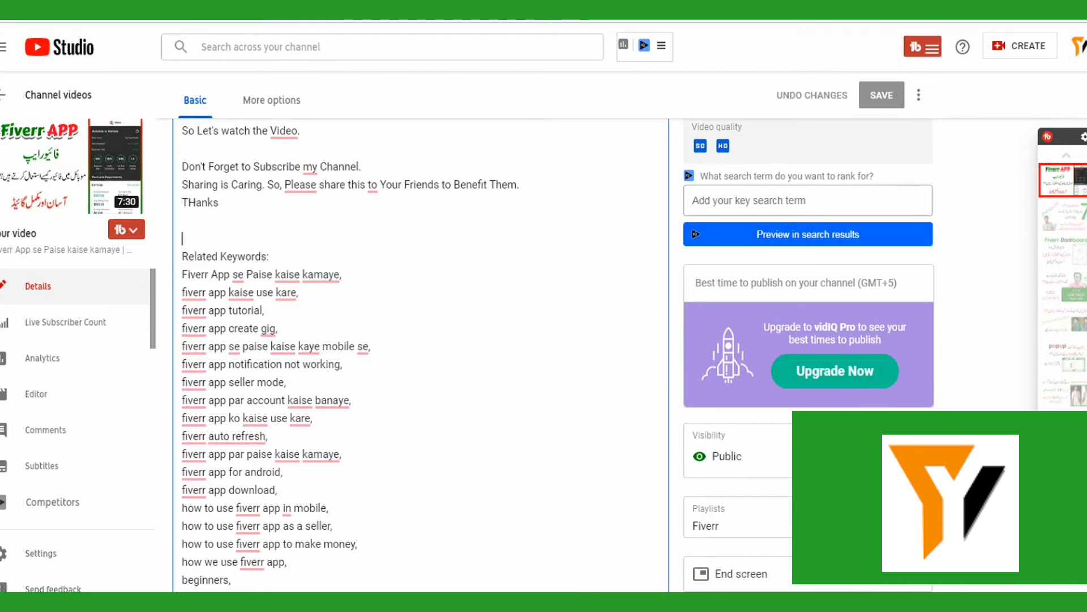
- Switch to Notepad, highlight all the collected keywords and the draft title, and clear the selection after "fiverr app ko kaise use kare,"
mouse_move(302, 602)
left_click(381, 541)
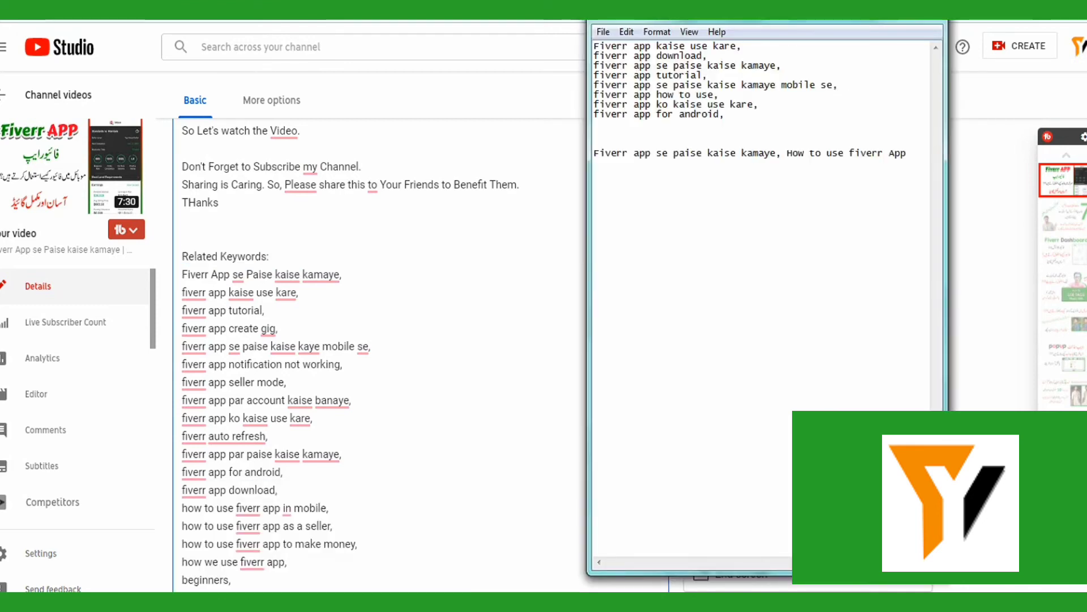
key("ctrl+a")
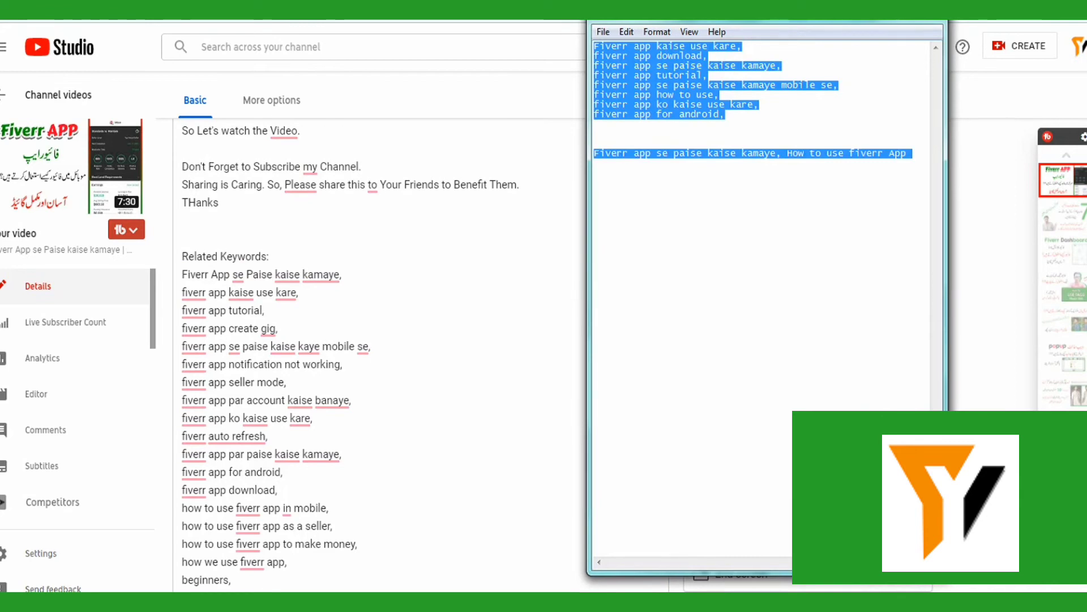
left_click(759, 105)
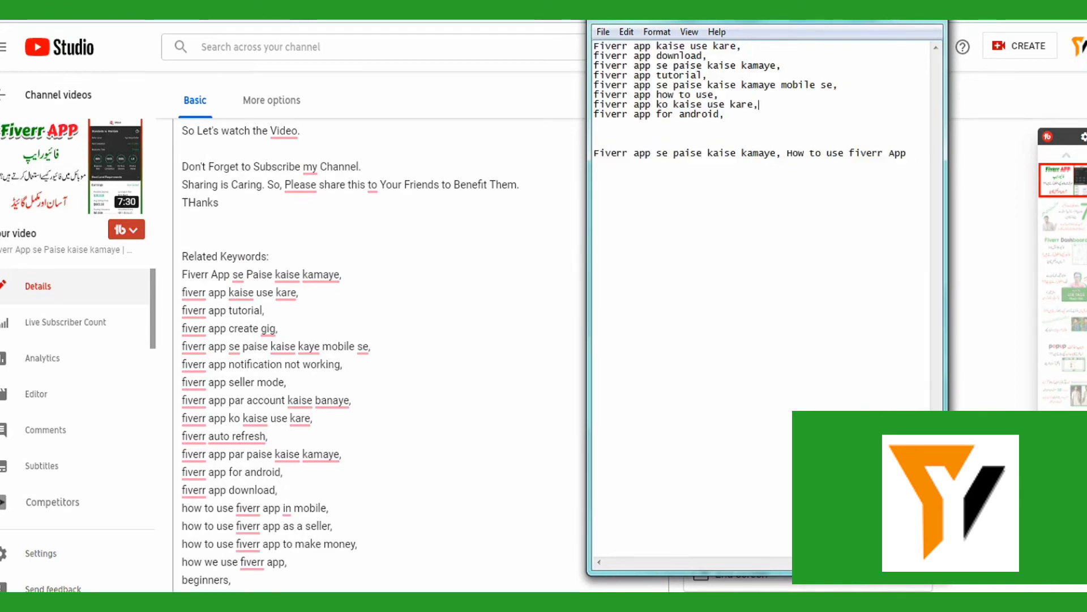
- Return to YouTube Studio and review the related keywords list through to the end of the description
left_click(295, 418)
scroll(295, 418, "down", 3)
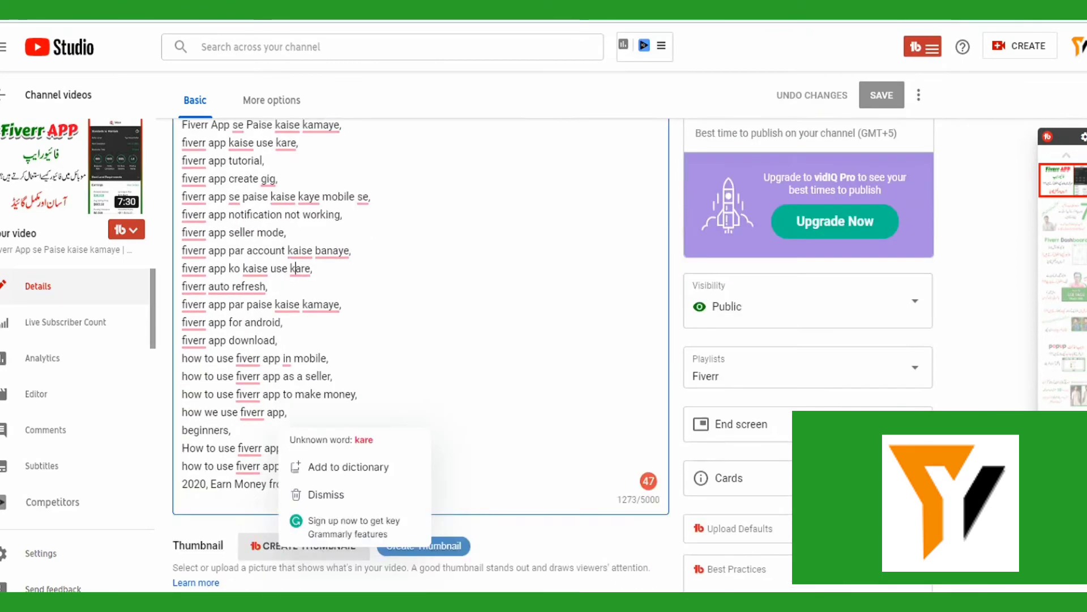
scroll(419, 340, "up", 1)
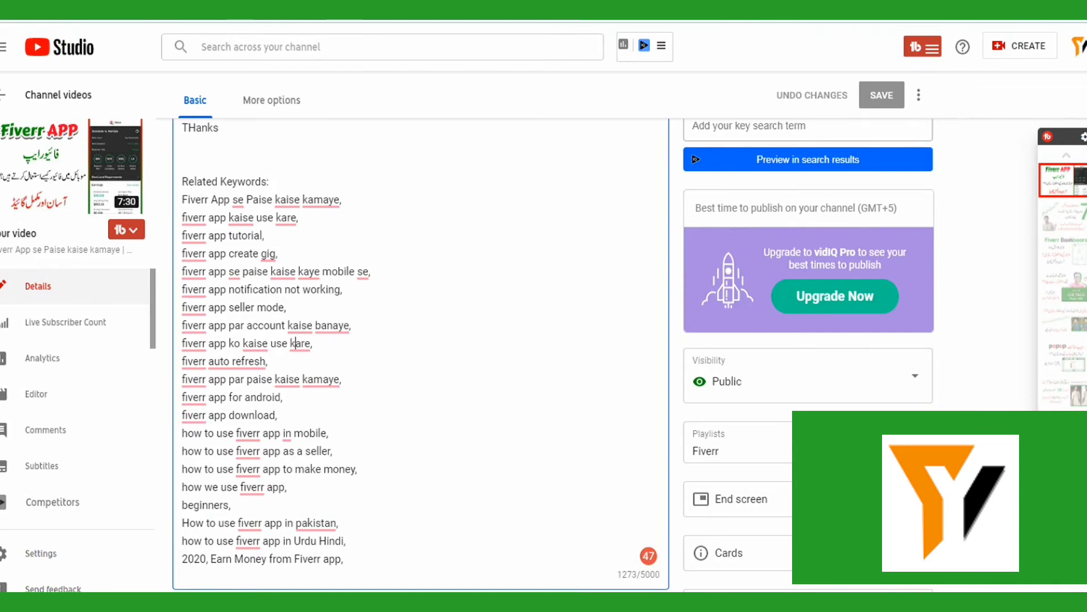
scroll(419, 340, "down", 3)
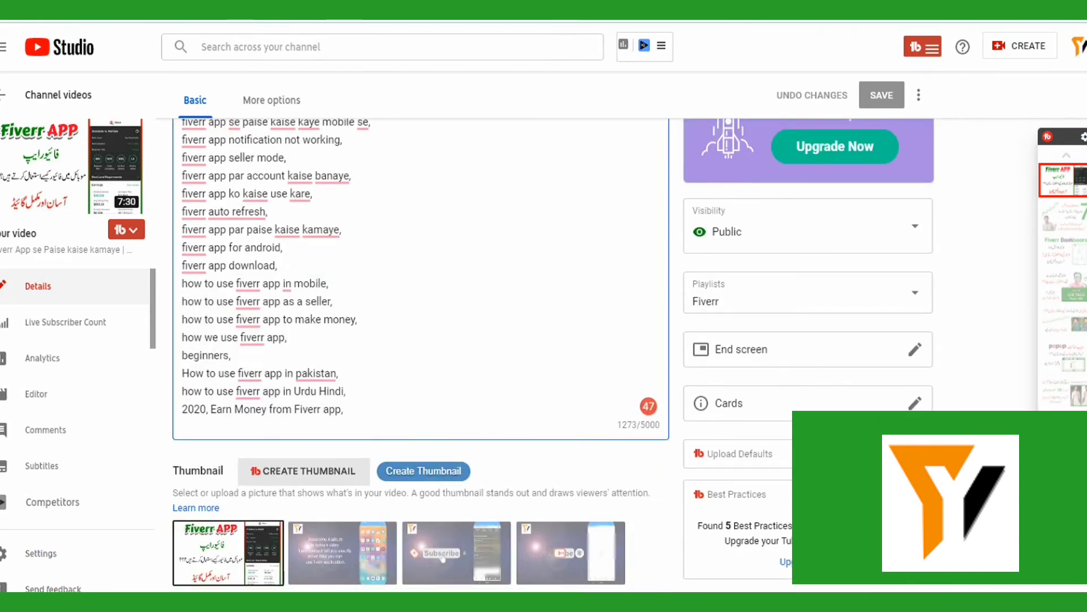
scroll(419, 340, "up", 3)
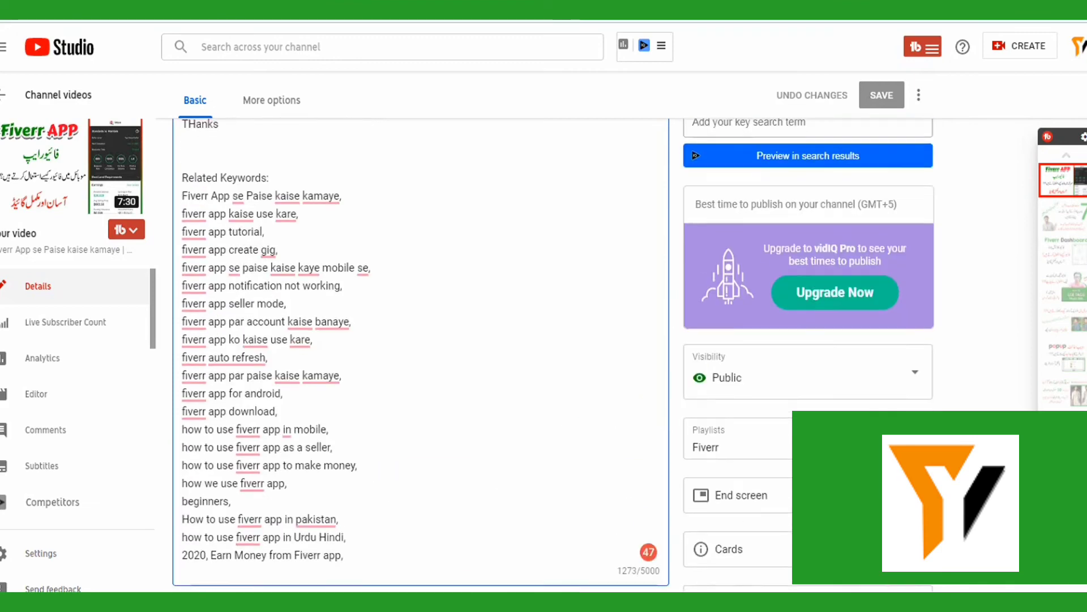
scroll(419, 340, "down", 3)
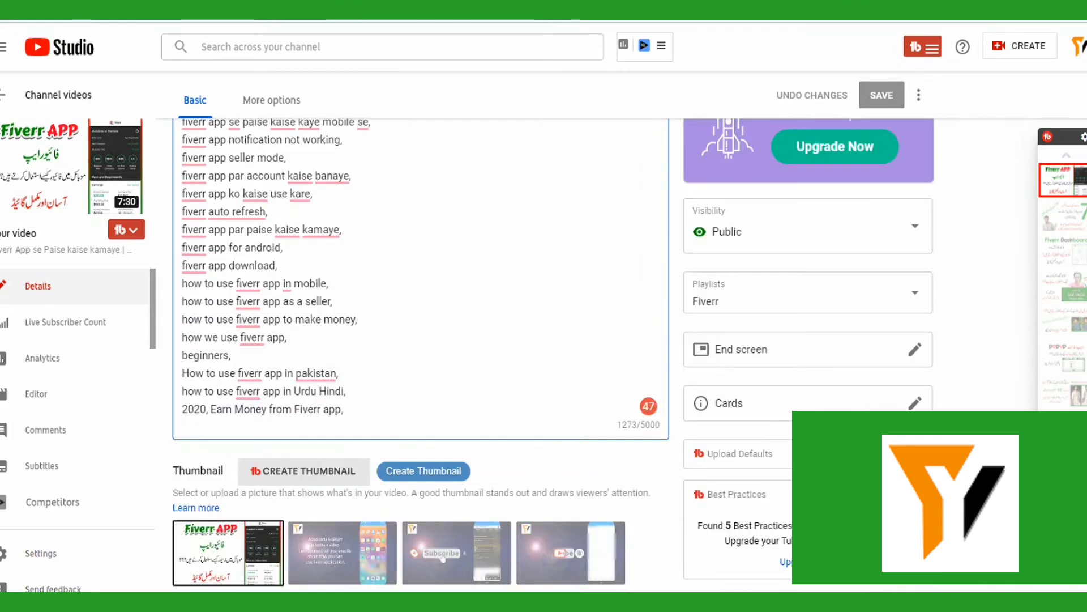
- Examine the keywords entered in the video's Tags section, below the thumbnail and audience settings
scroll(419, 340, "down", 5)
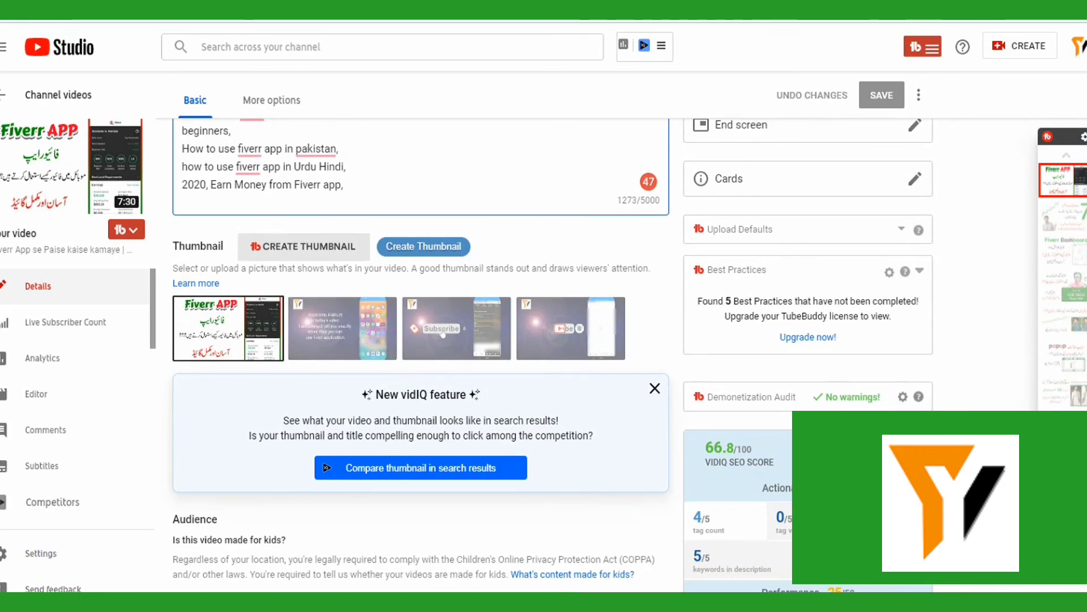
scroll(419, 340, "down", 9)
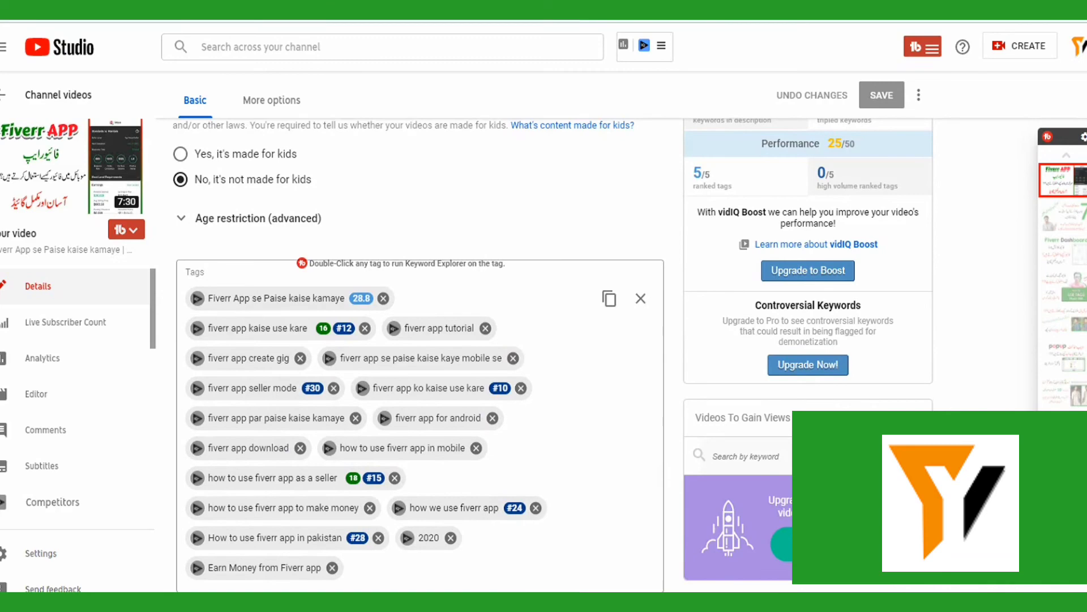
scroll(420, 340, "down", 3)
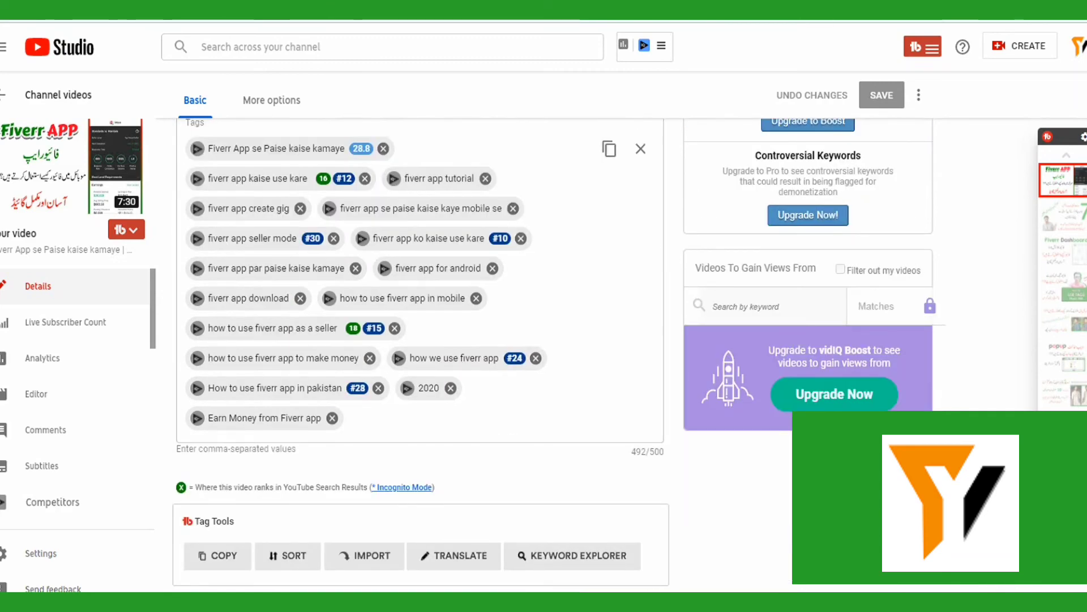
scroll(419, 340, "up", 1)
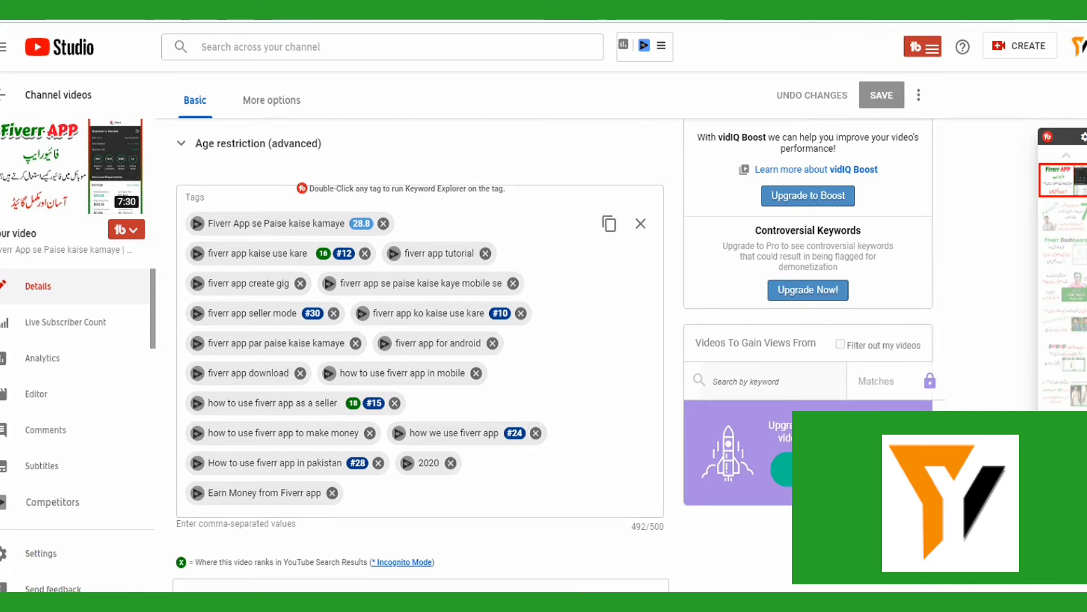
mouse_move(433, 606)
left_click(514, 552)
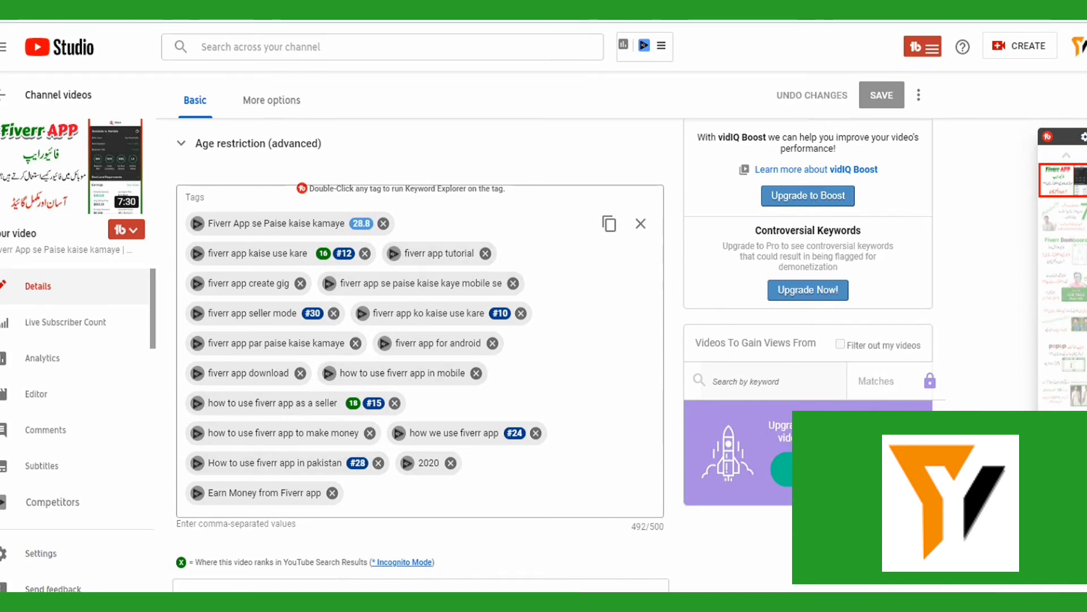
- Review the video's title and description again, and inspect the tag count rating in the vidIQ SEO score
scroll(419, 339, "up", 2)
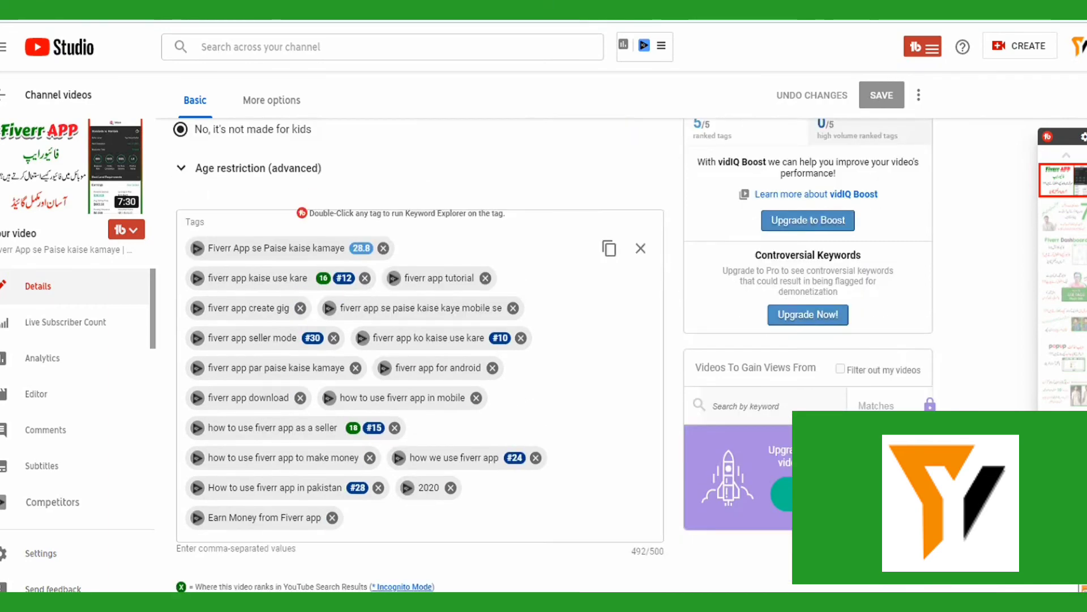
scroll(419, 339, "up", 15)
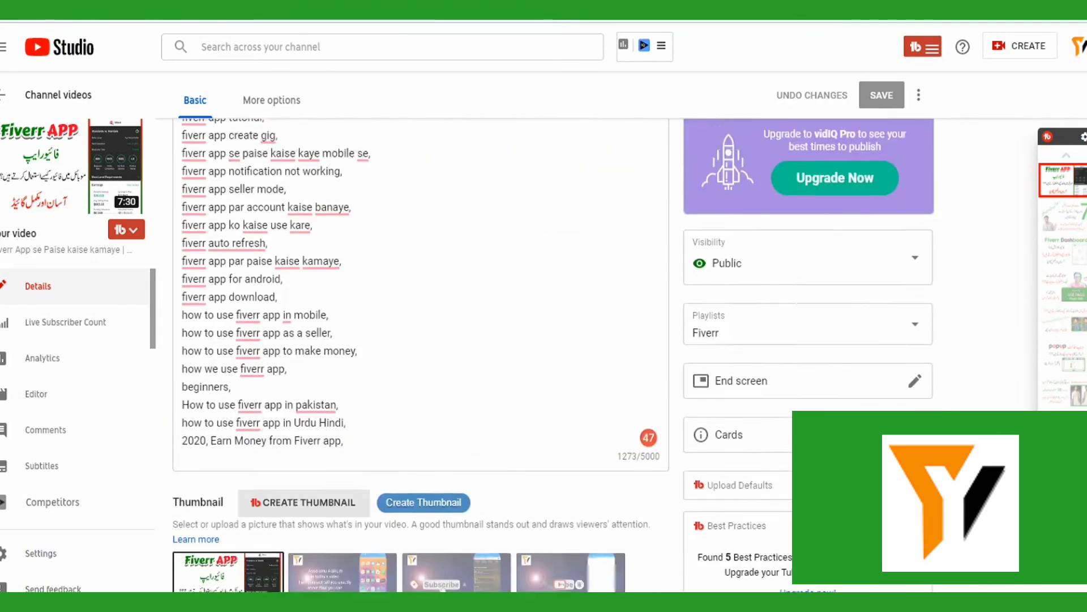
scroll(419, 340, "up", 3)
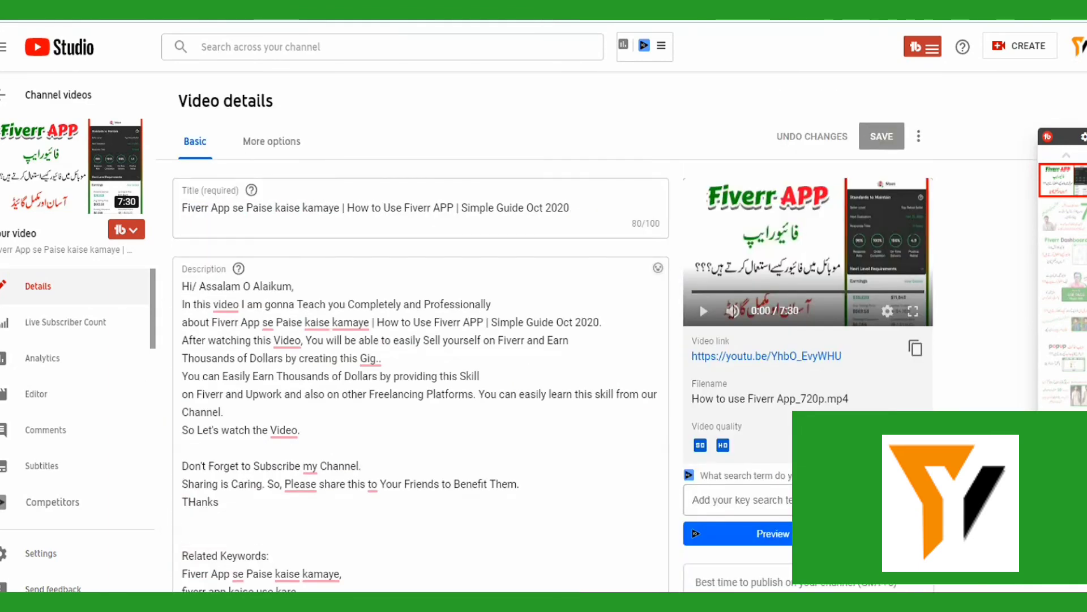
scroll(420, 339, "down", 10)
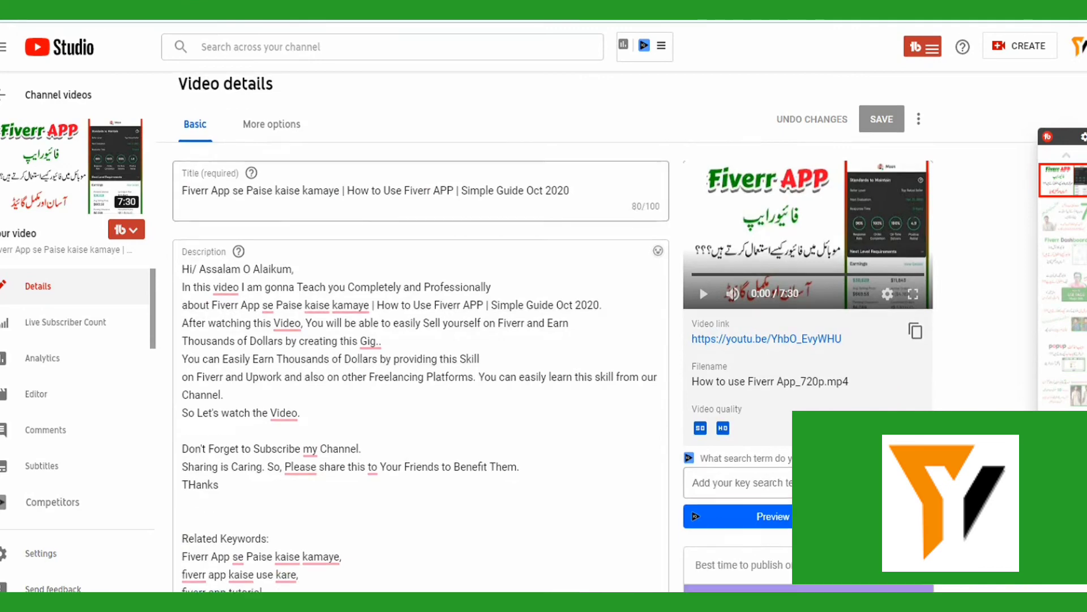
scroll(419, 340, "down", 4)
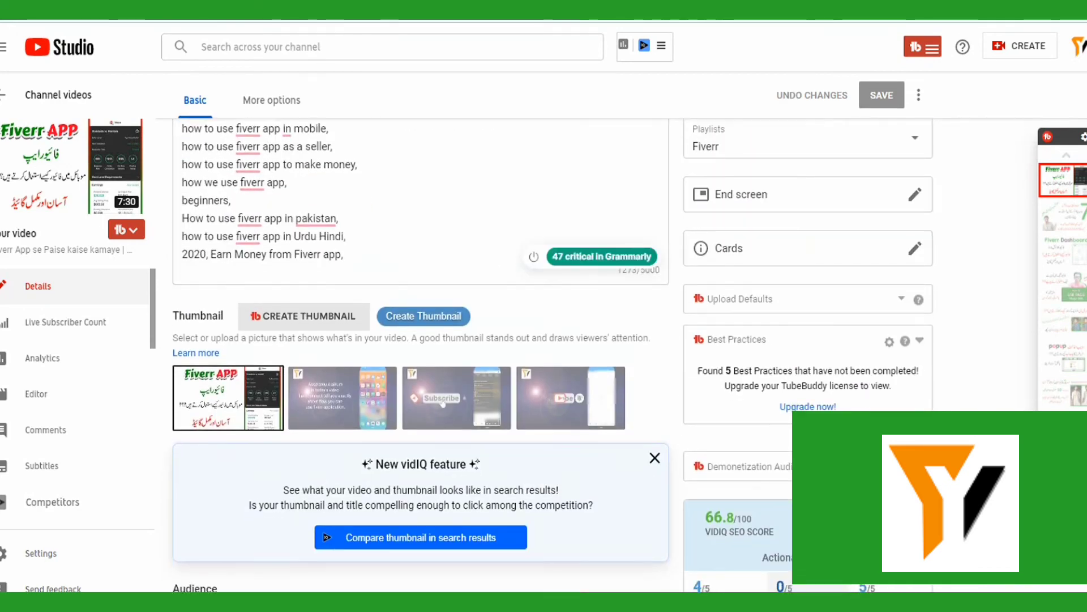
scroll(737, 255, "down", 5)
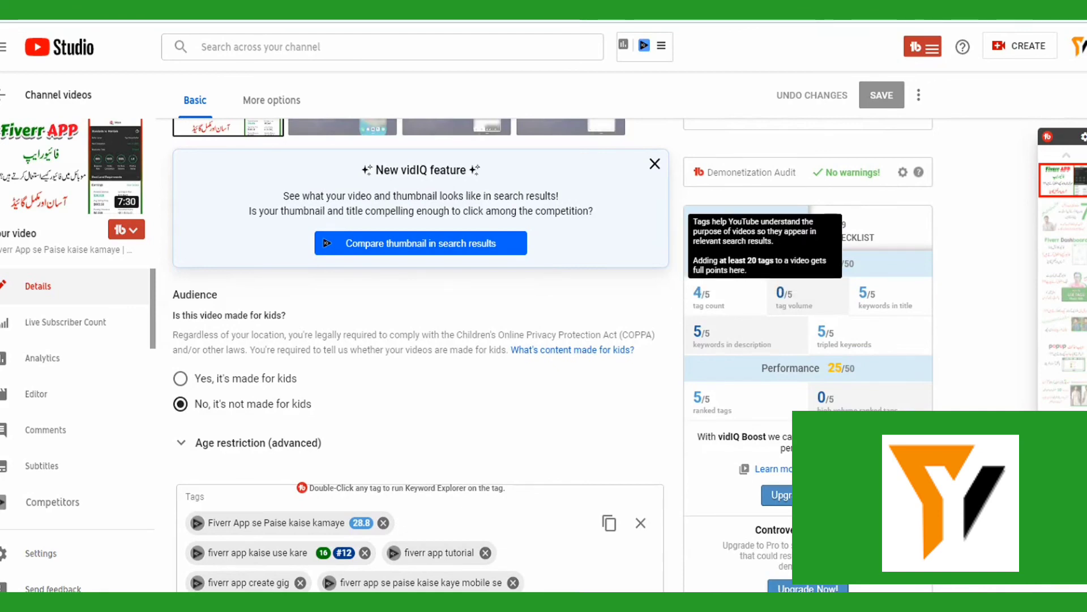
- Examine the vidIQ SEO ratings beside the audience and tags sections, and return to the video's title and description
scroll(736, 255, "up", 3)
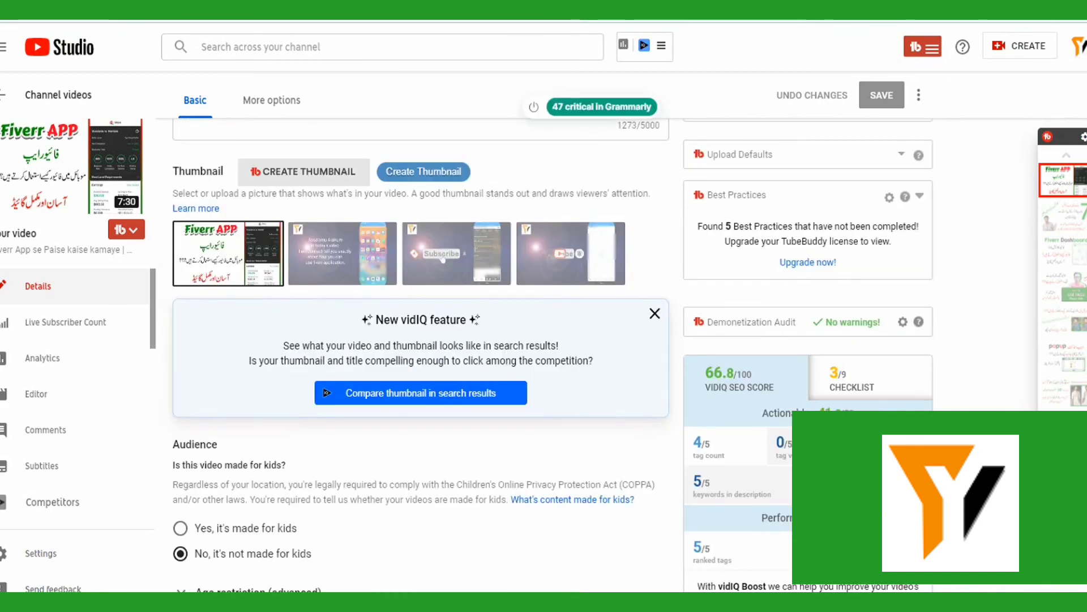
scroll(552, 355, "down", 1)
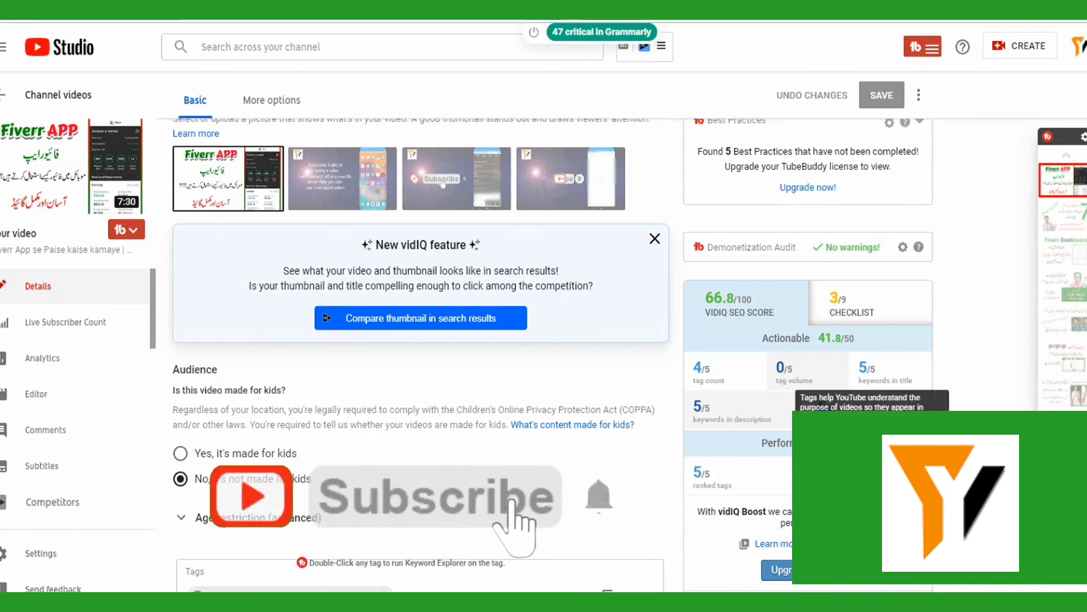
scroll(552, 355, "down", 1)
scroll(552, 355, "down", 2)
scroll(552, 356, "down", 1)
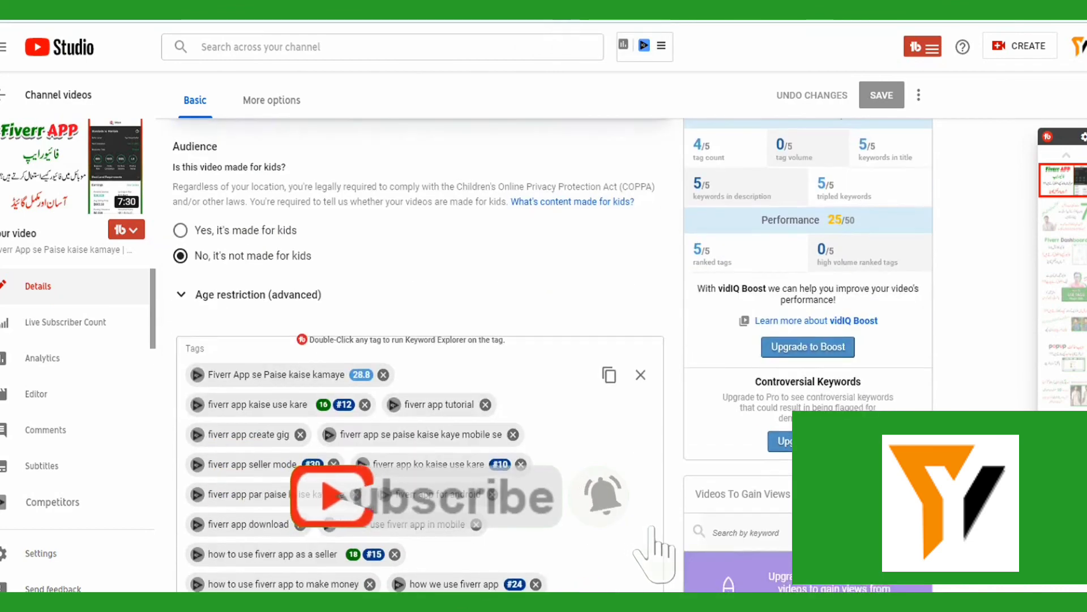
scroll(552, 355, "up", 2)
scroll(419, 355, "up", 10)
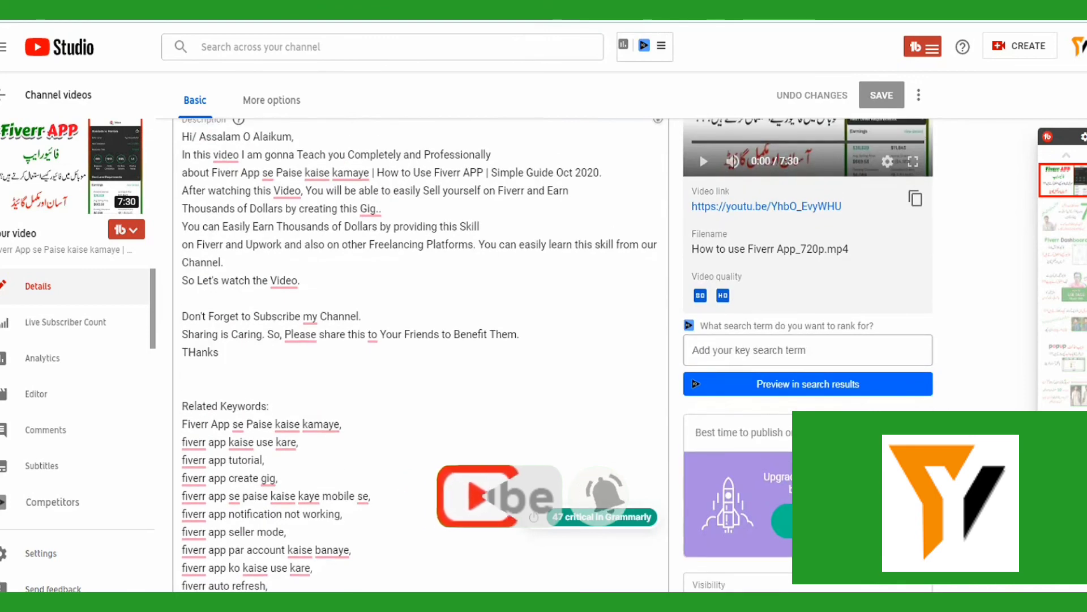
scroll(420, 355, "up", 3)
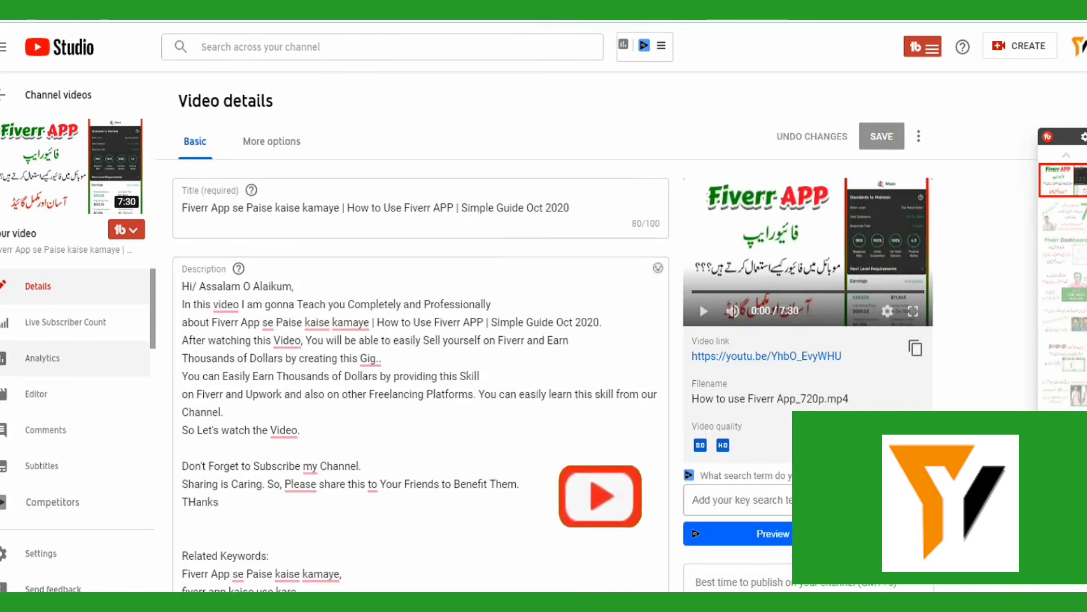